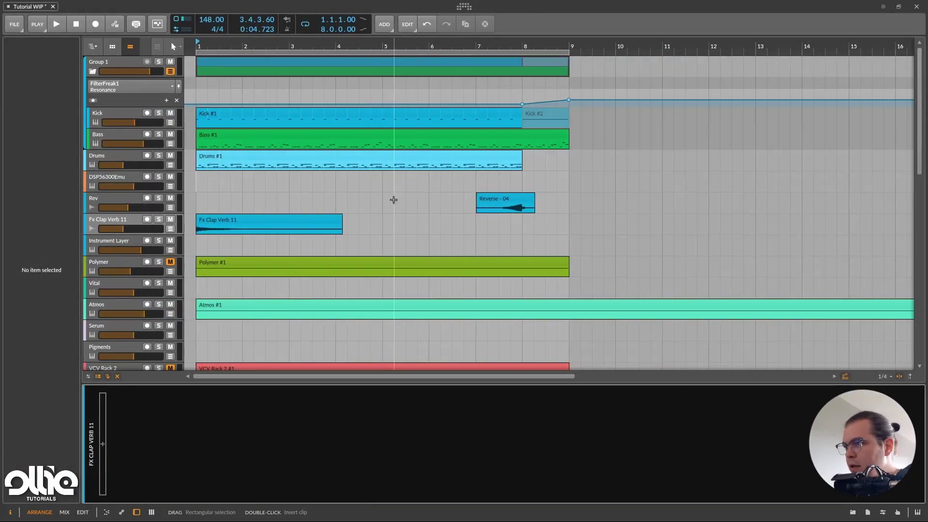
Insert a new instrument track below DSP56300Emu holding an empty Drum Machine
right_click(109, 177)
left_click(145, 184)
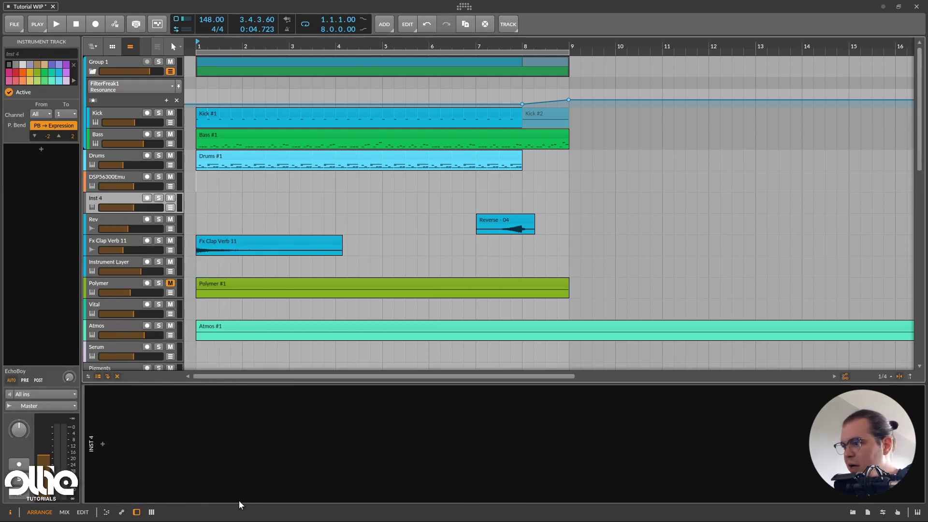
left_click(103, 444)
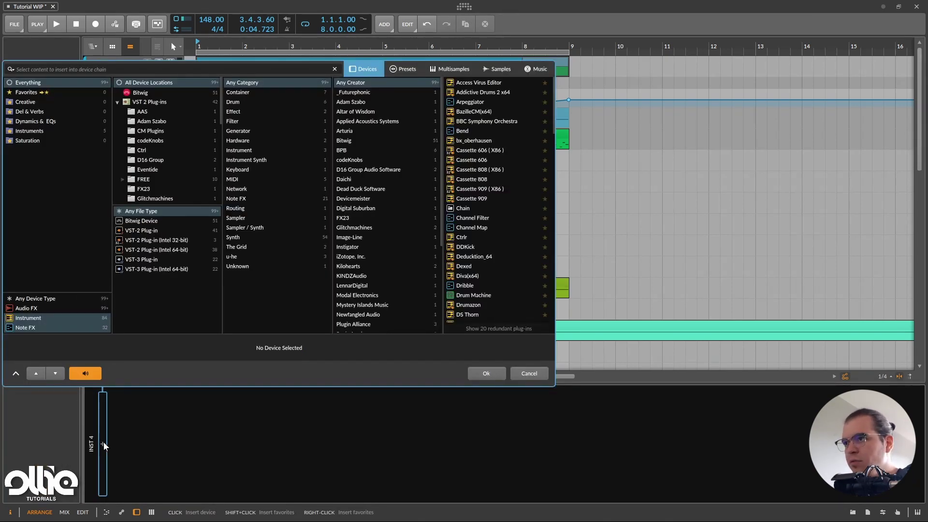
type("drum")
key("Return")
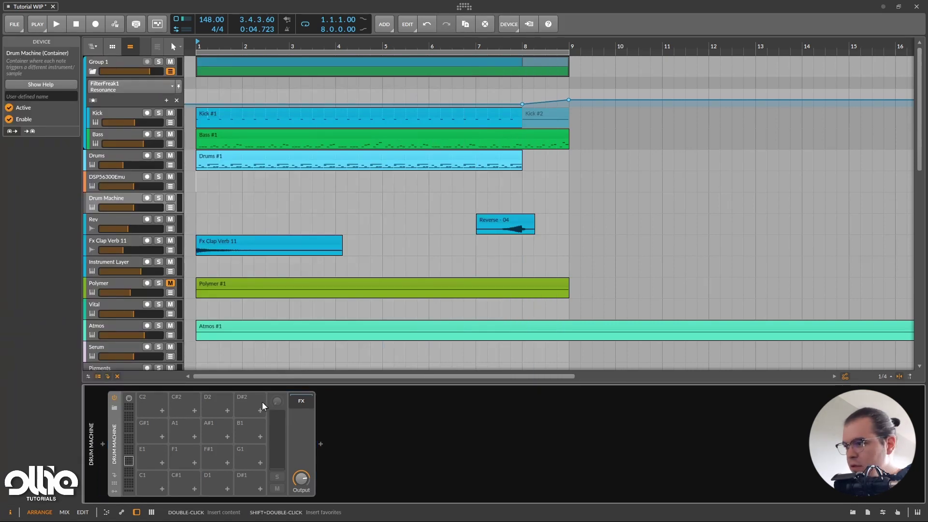
Load the Acoustic Drums Kit DW 1 preset into the Drum Machine
left_click(114, 409)
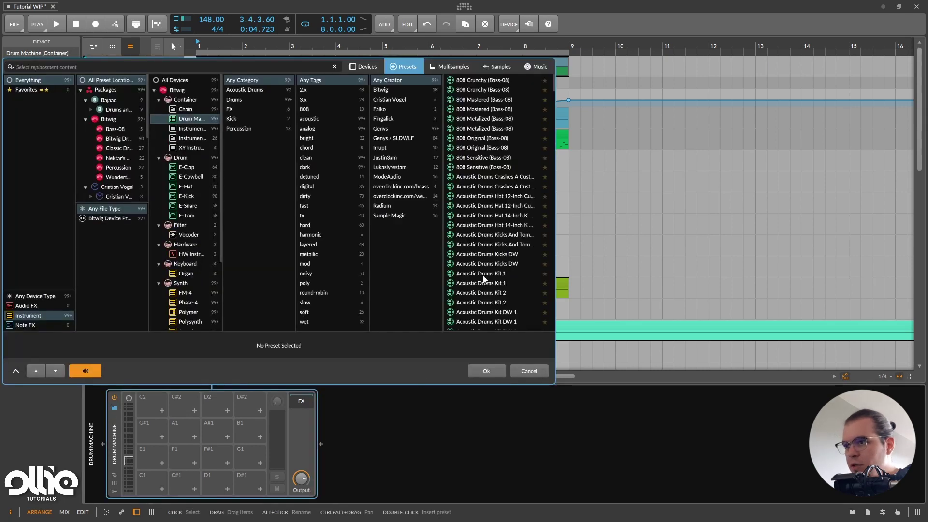
scroll(529, 233, "down", 3)
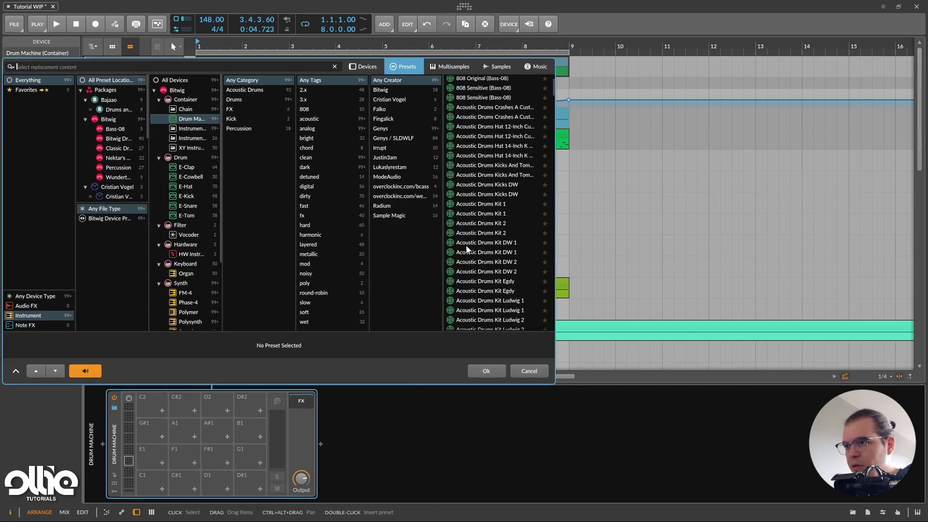
left_click(512, 243)
left_click(494, 373)
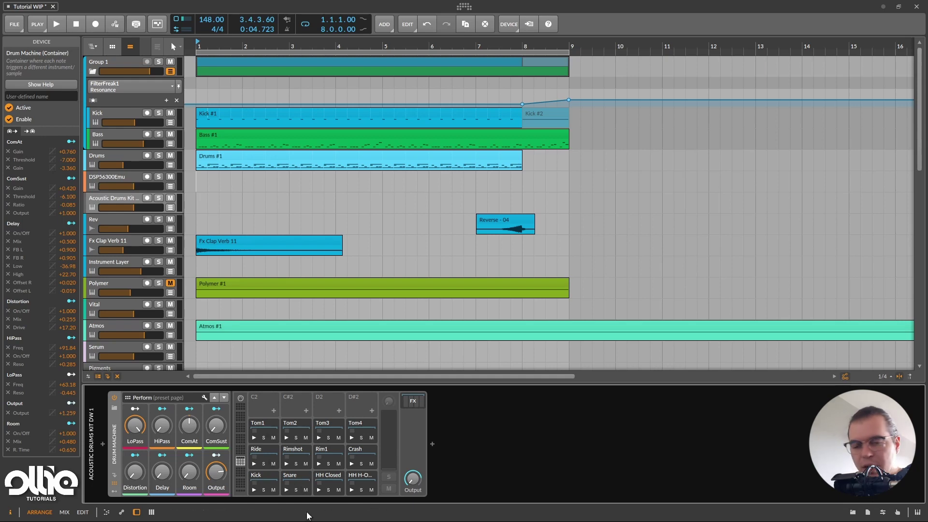
Delete the Rim1, Crash, HH H-O and HH Closed pads, then place Tom1 on D1 and Tom2 on D#1
left_click(327, 475)
left_click(364, 477, "shift")
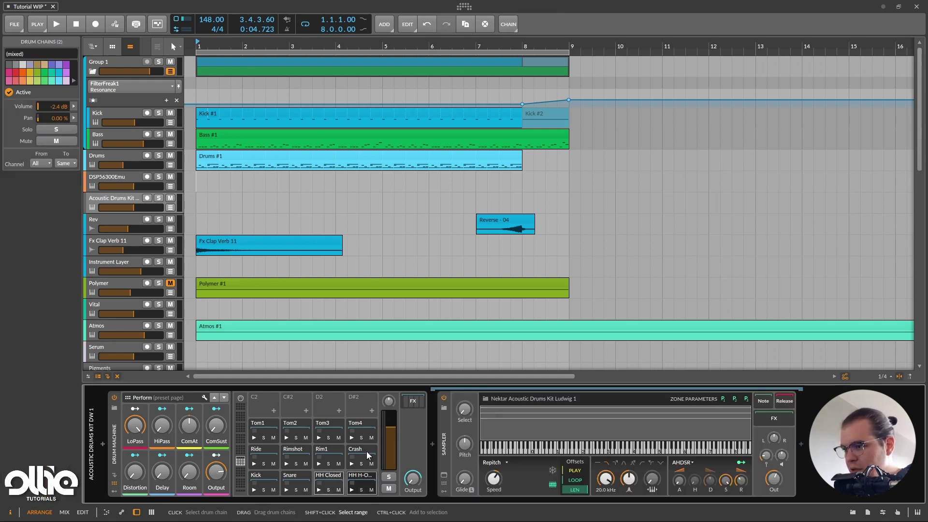
left_click(337, 451)
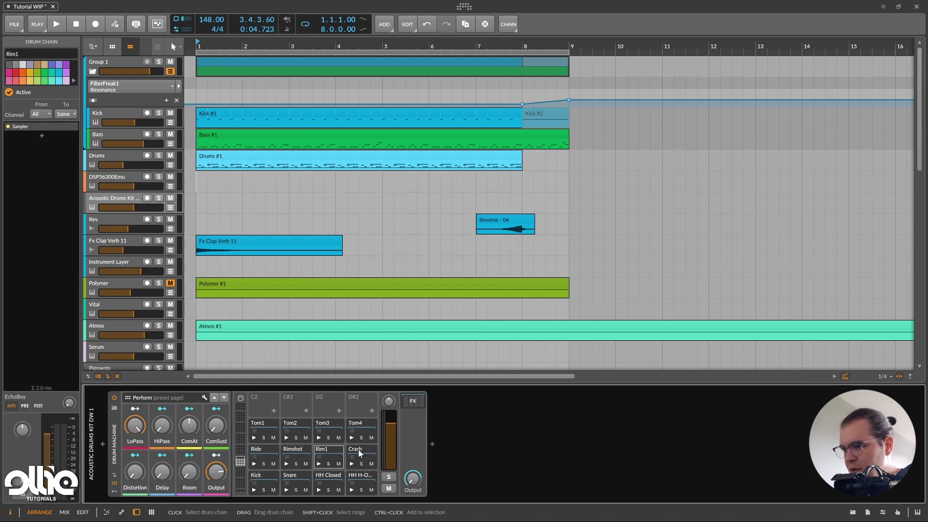
left_click(360, 449, "ctrl")
left_click(363, 475, "ctrl")
left_click(333, 474, "ctrl")
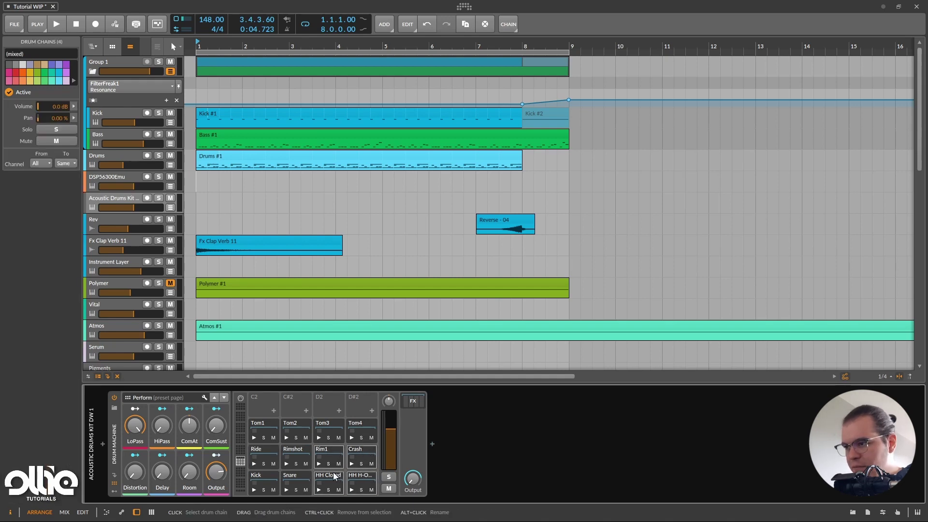
key("Delete")
left_click_drag(263, 426, 338, 481)
left_click_drag(306, 428, 344, 466)
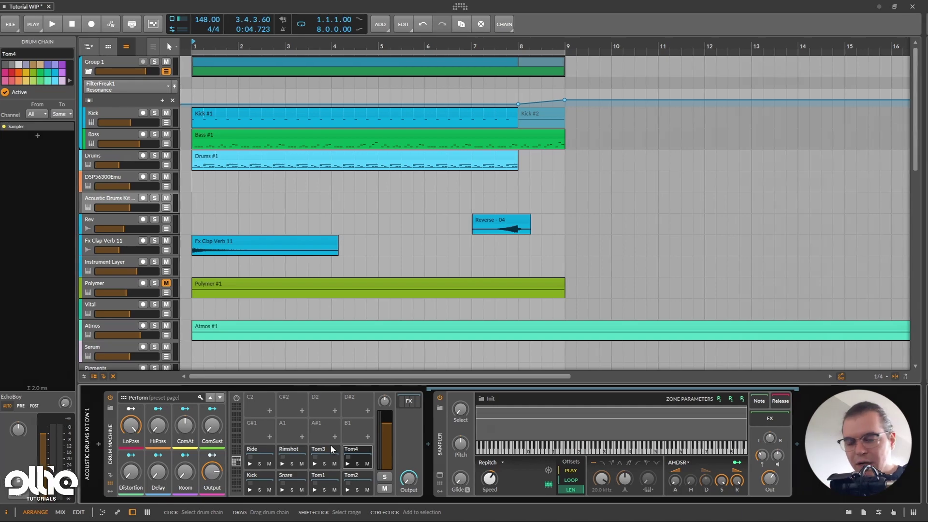
Insert an Arpeggiator before the Drum Machine and reduce its pattern to 1 step
type("al")
type("rp")
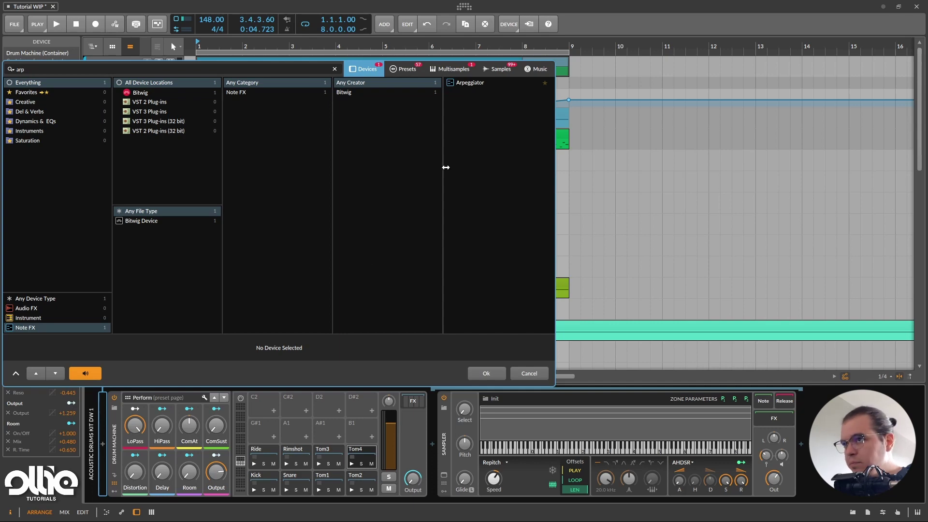
double_click(471, 84)
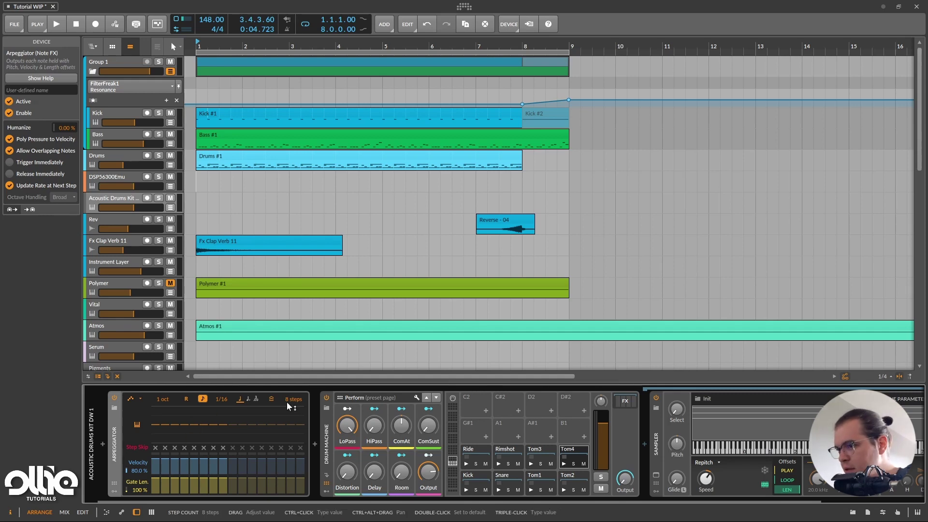
left_click_drag(292, 399, 292, 421)
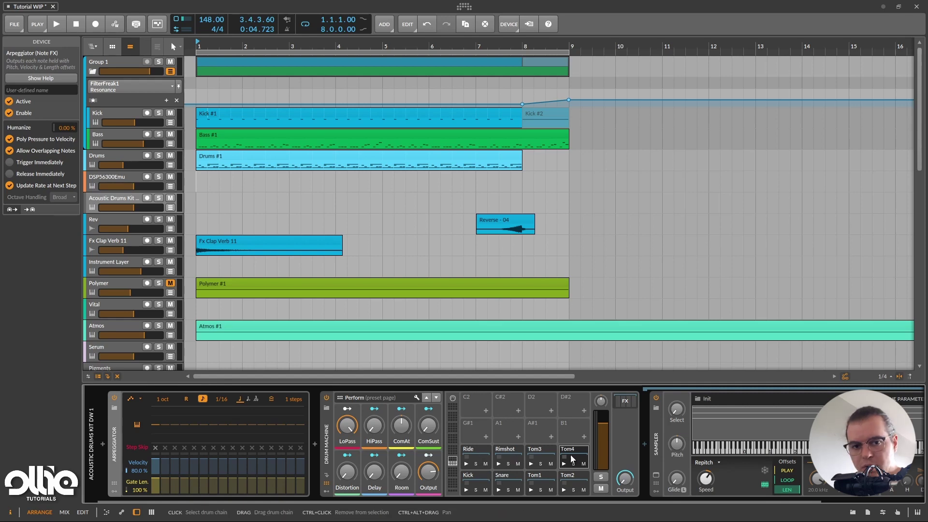
Add a Random modulator to the Arpeggiator with its rate synced to 16th notes
left_click(119, 489)
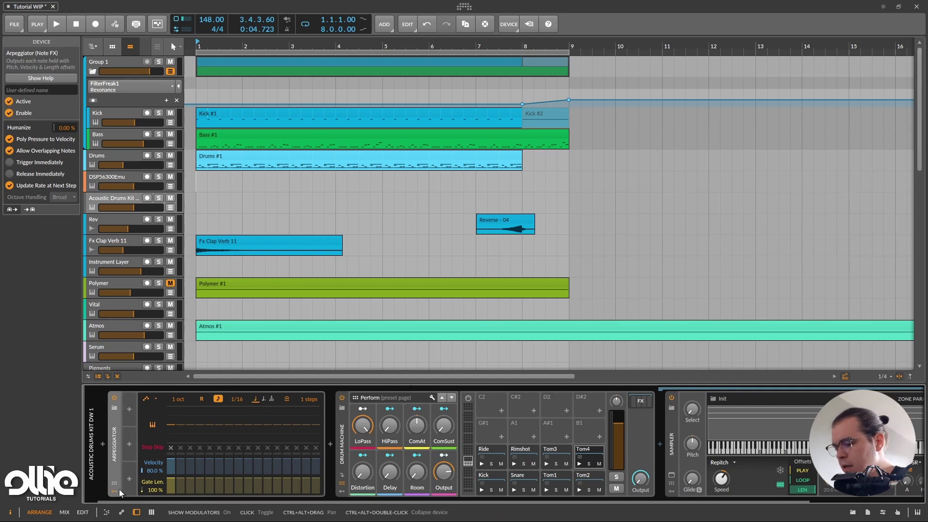
left_click(130, 411)
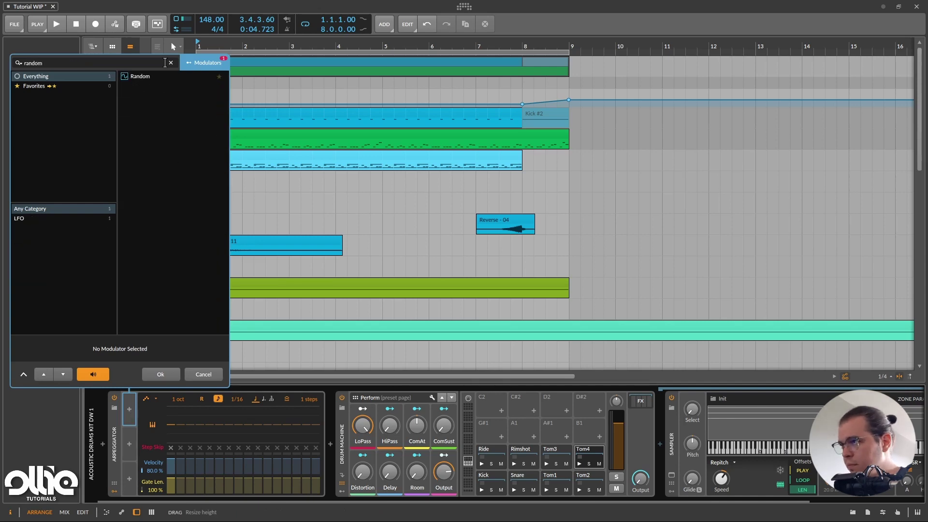
double_click(148, 77)
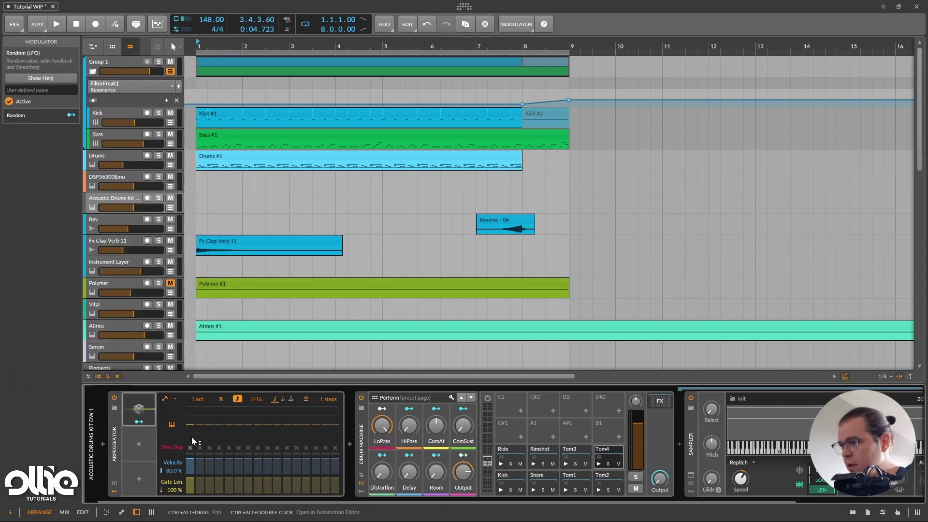
left_click(132, 414)
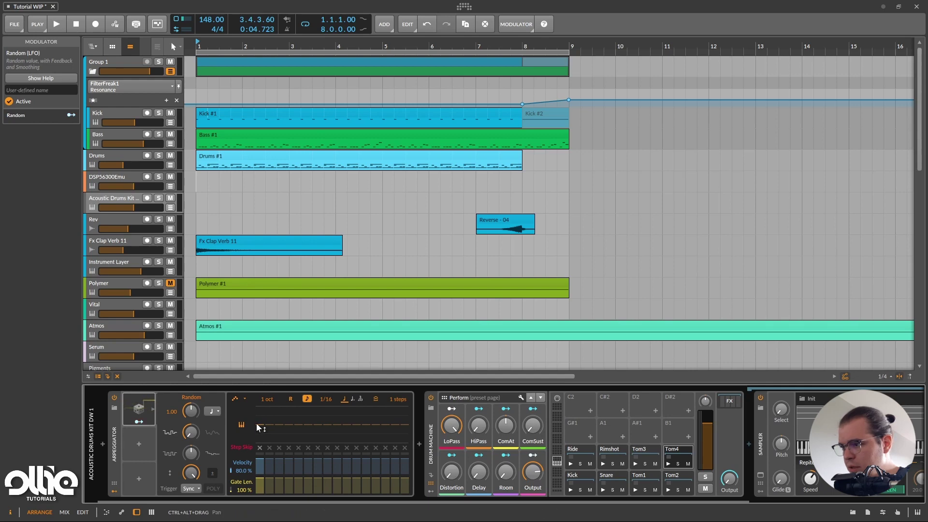
left_click_drag(260, 424, 261, 424)
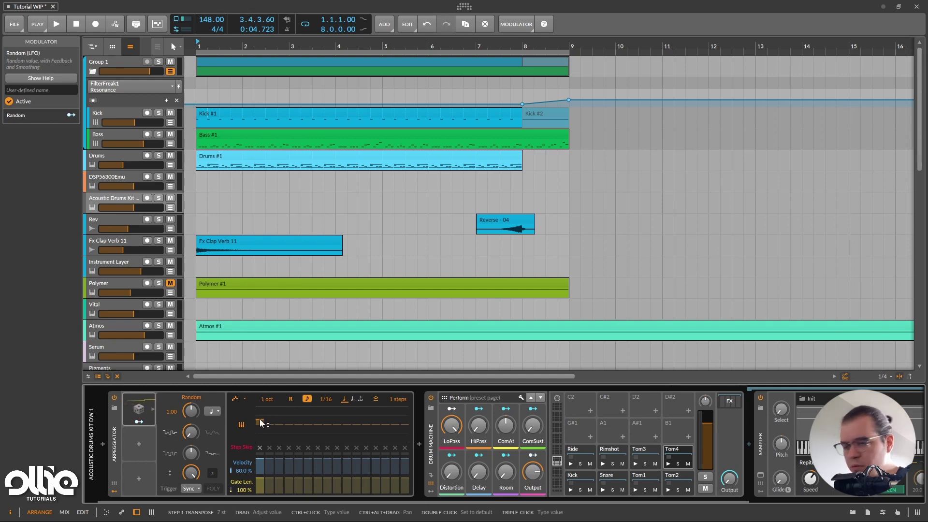
left_click(217, 412)
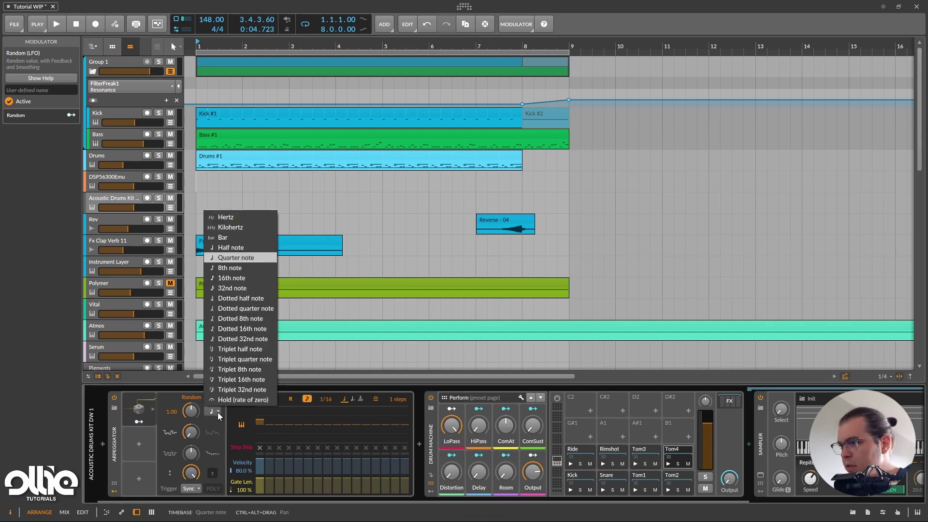
left_click(253, 280)
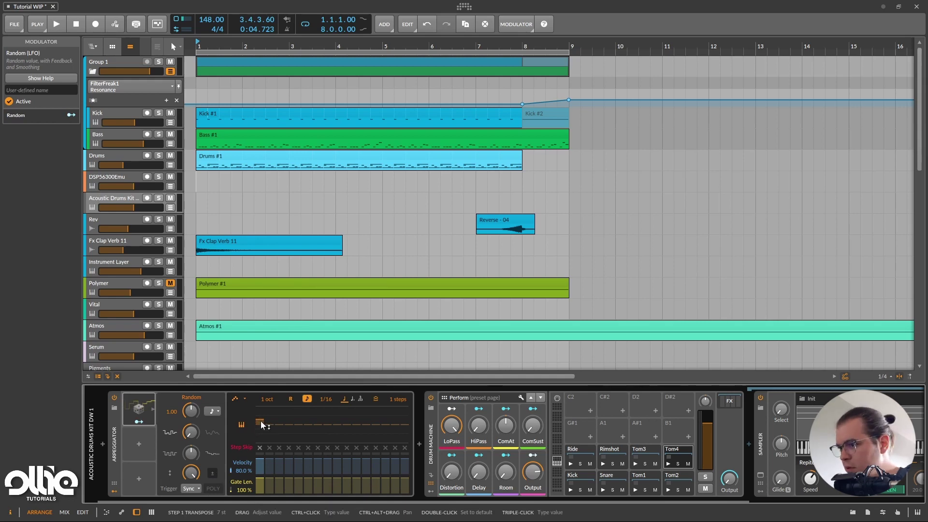
Map the Random modulator to the first step's transpose with a +7 amount
left_click_drag(262, 425, 262, 432)
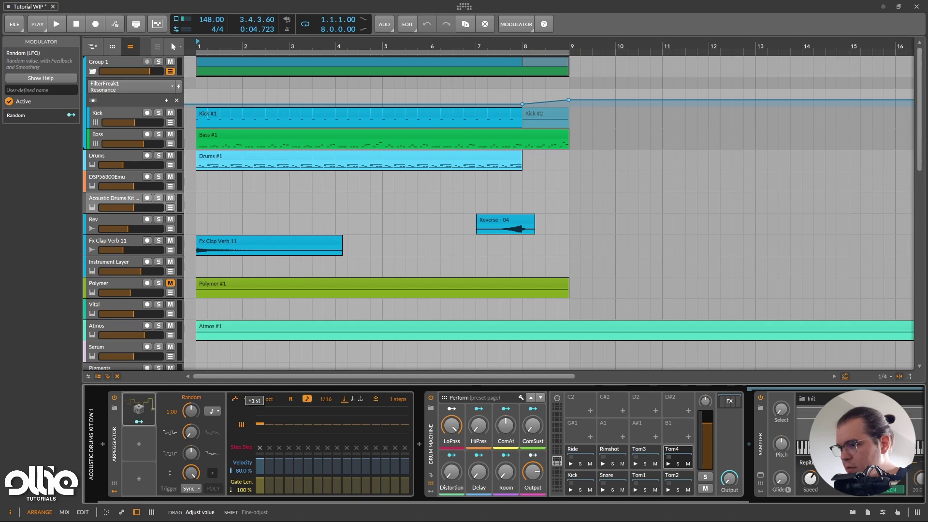
left_click(138, 421)
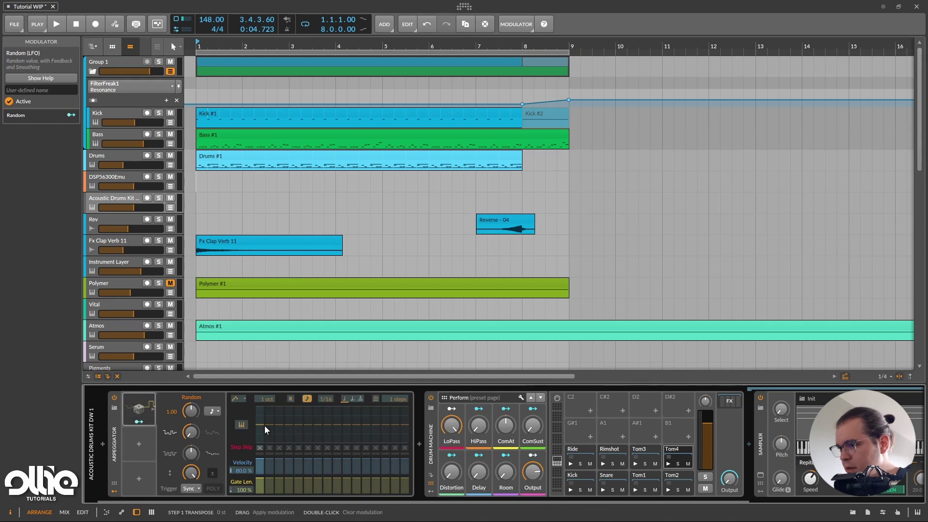
left_click_drag(262, 428, 261, 421)
double_click(69, 127)
type("7")
key("Return")
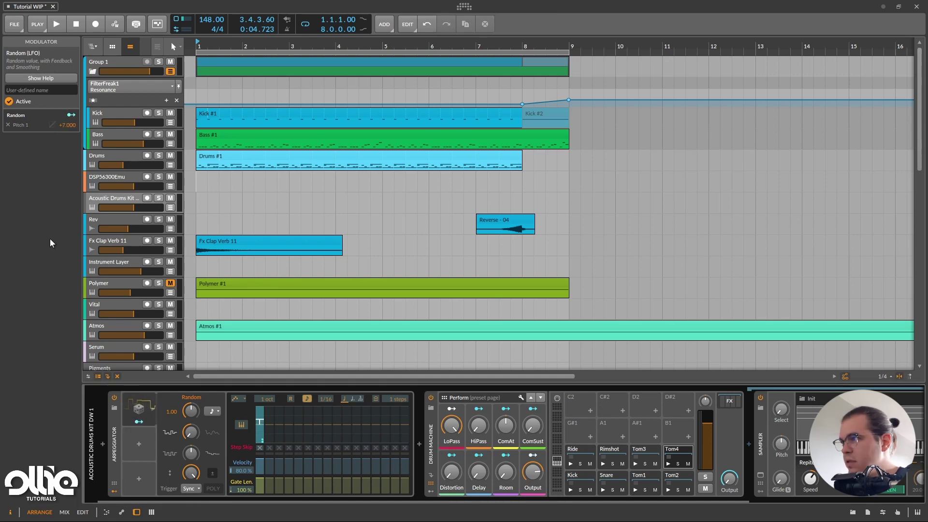
left_click(150, 419)
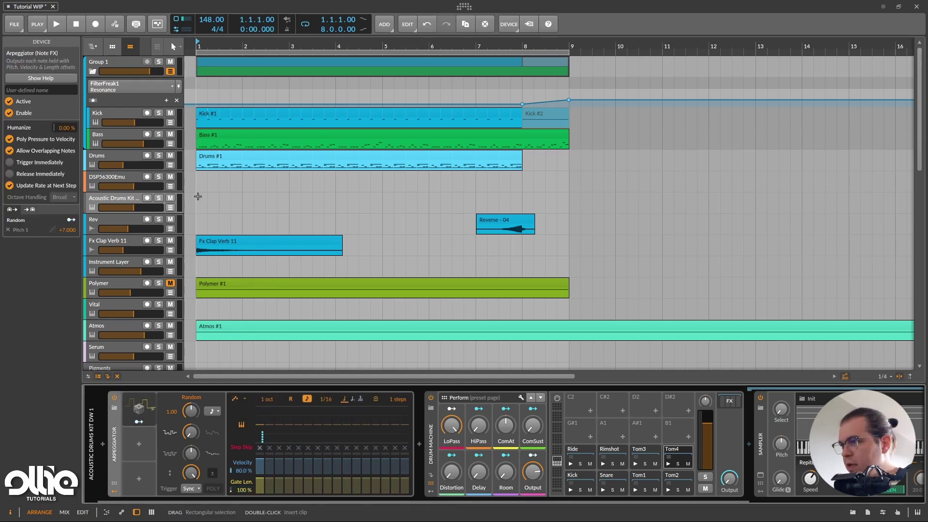
Create a clip spanning bars 1 to 9 on the drum kit track
left_click_drag(197, 196, 572, 198)
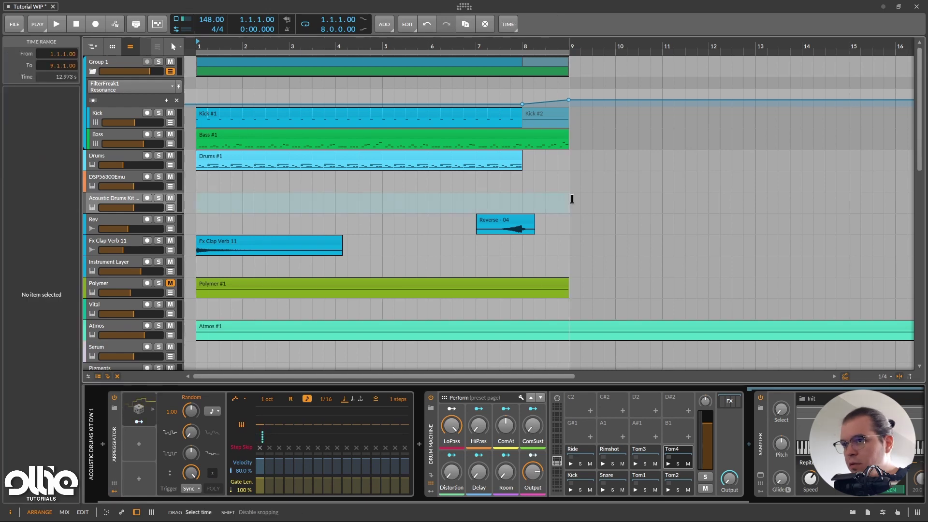
double_click(460, 202)
double_click(348, 199)
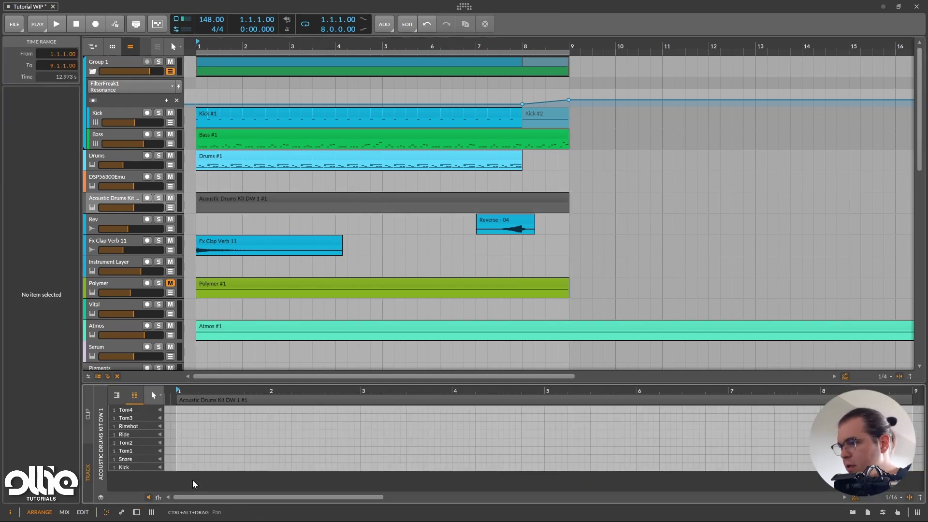
Add a C1 Kick note at bar 1 and stretch it to 8.0.0.00 length
left_click(179, 469)
double_click(179, 468)
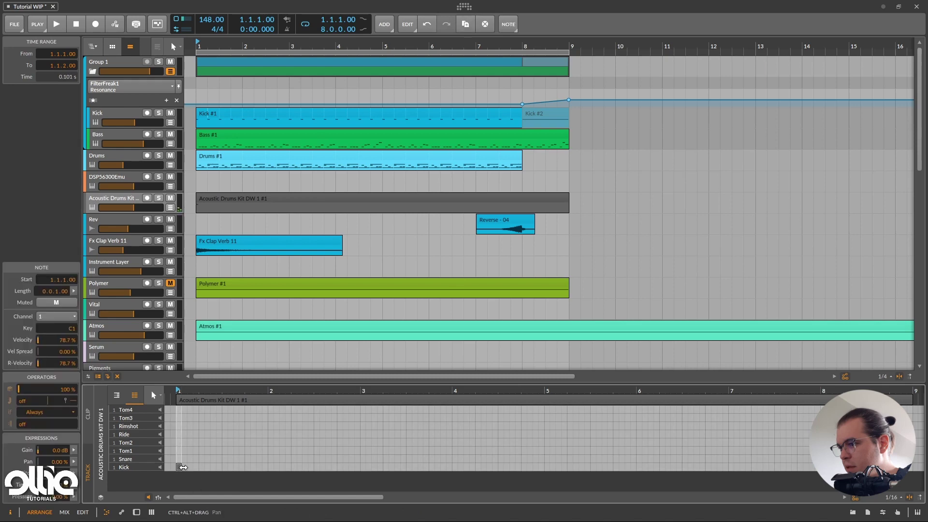
scroll(182, 468, "up", 1)
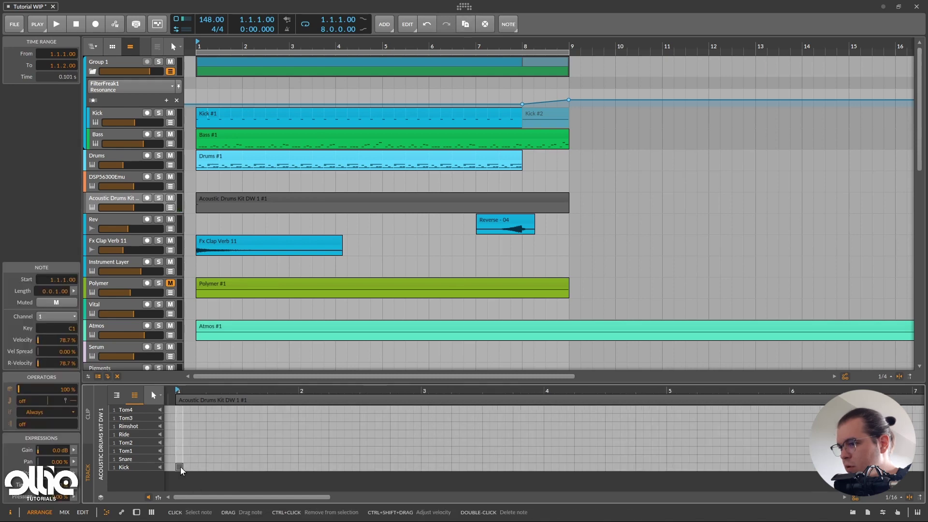
left_click_drag(182, 468, 728, 467)
scroll(363, 457, "down", 2)
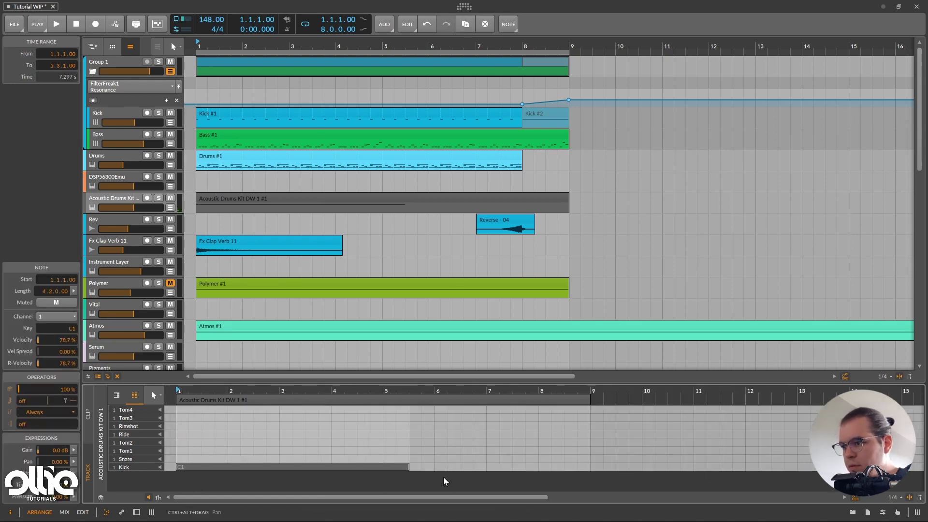
left_click_drag(411, 467, 596, 469)
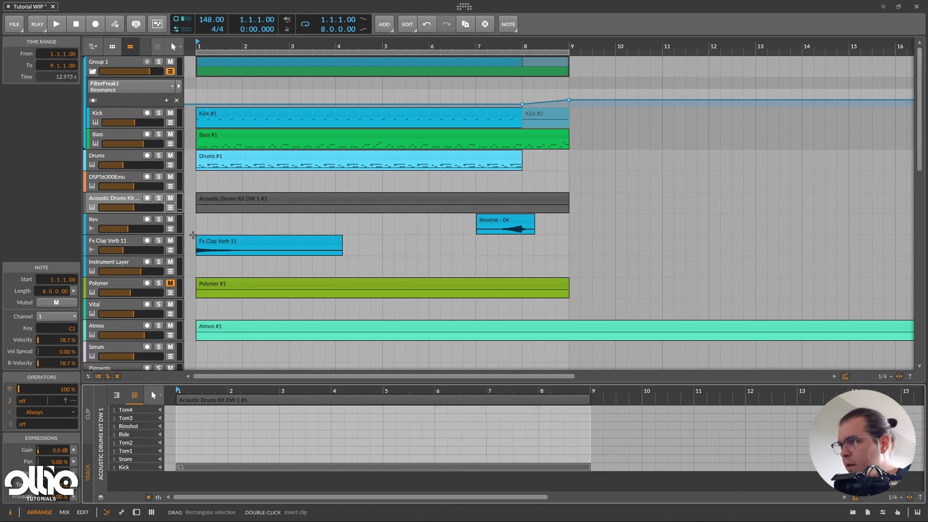
Colour the Acoustic Drums Kit DW 1 track teal
double_click(135, 211)
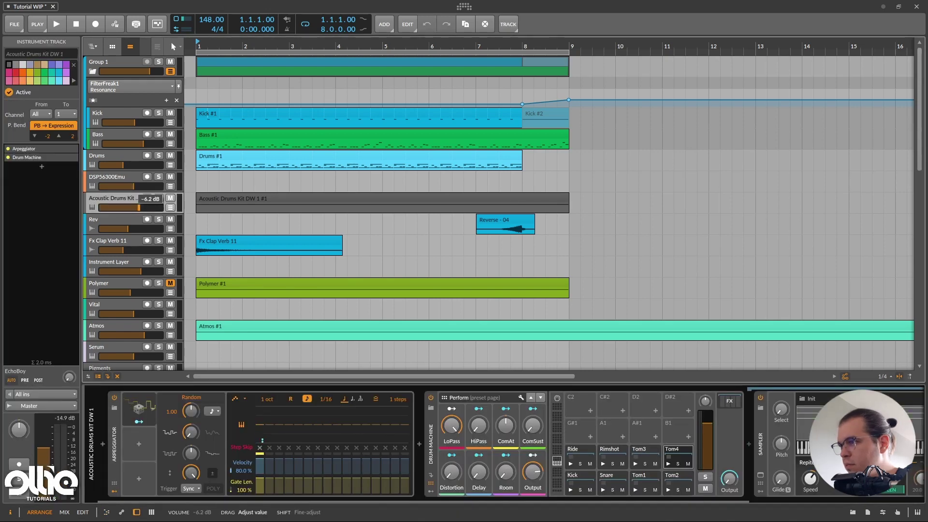
right_click(123, 202)
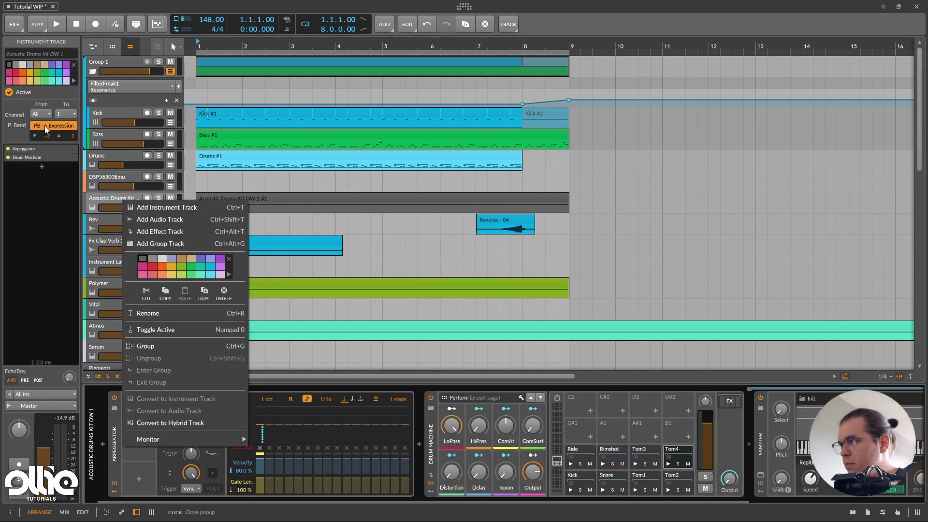
left_click(50, 74)
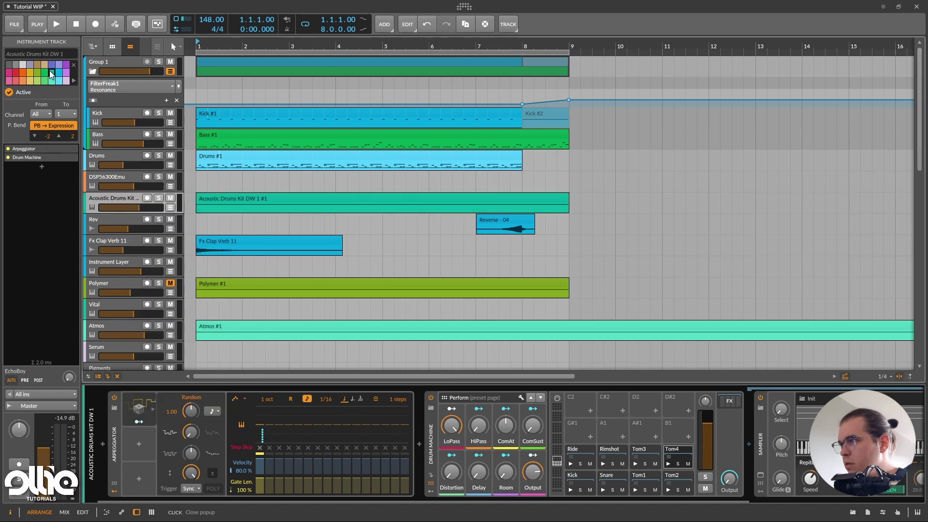
Solo the drum kit track and start playback
left_click(224, 202)
left_click(223, 202)
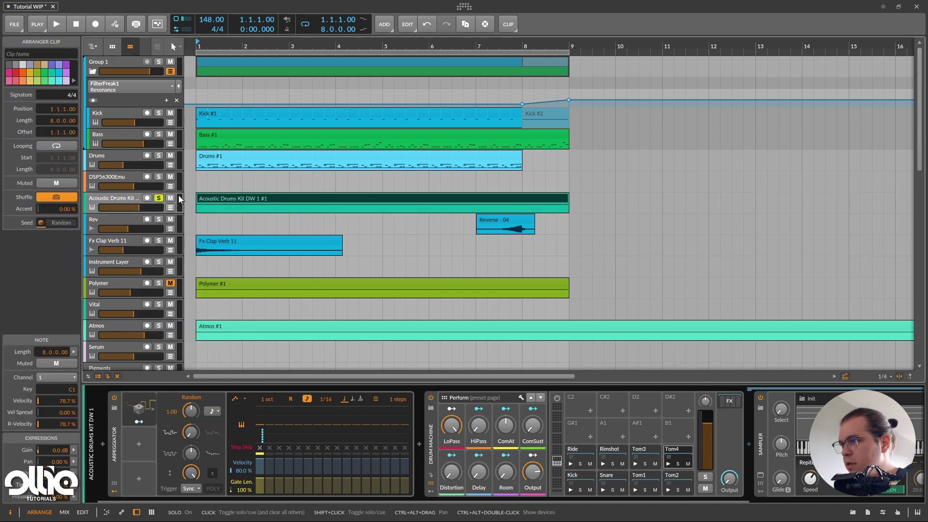
key("space")
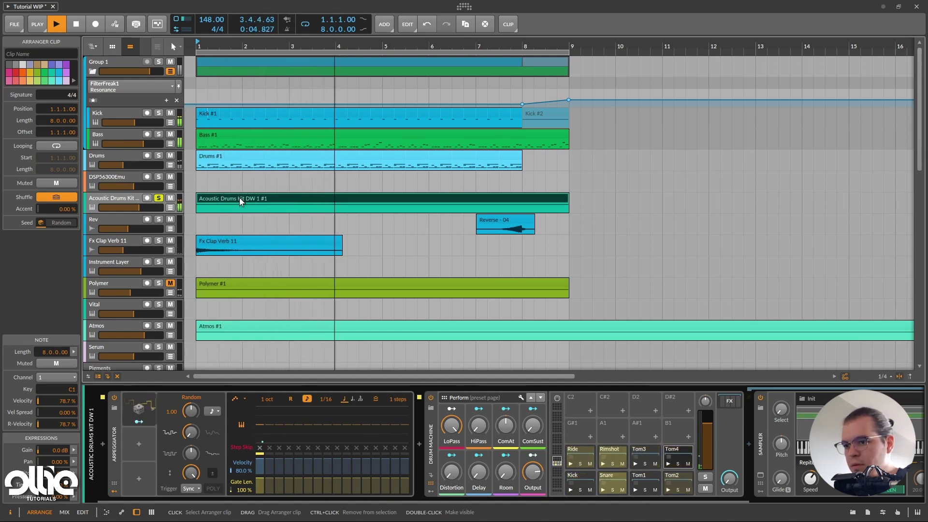
Select the Snare and Rimshot chains and raise the drum kit track volume
key("space")
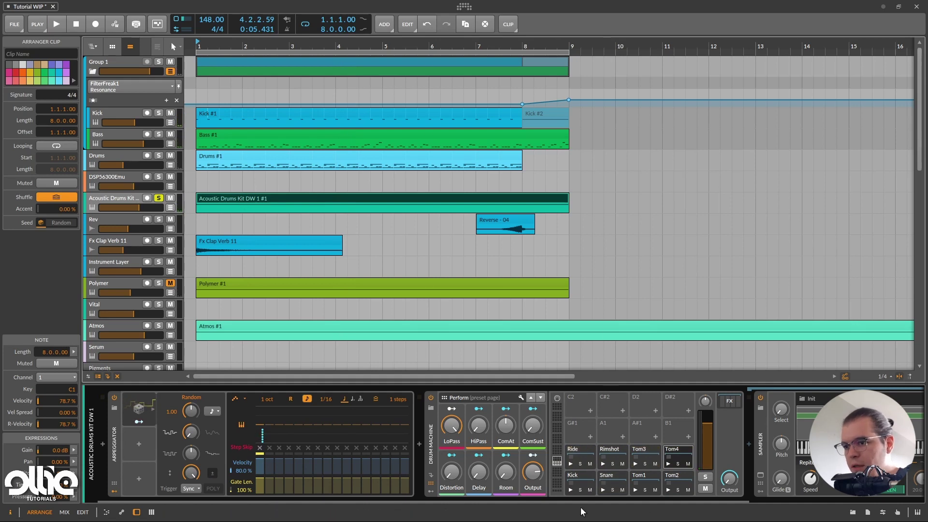
left_click(610, 475)
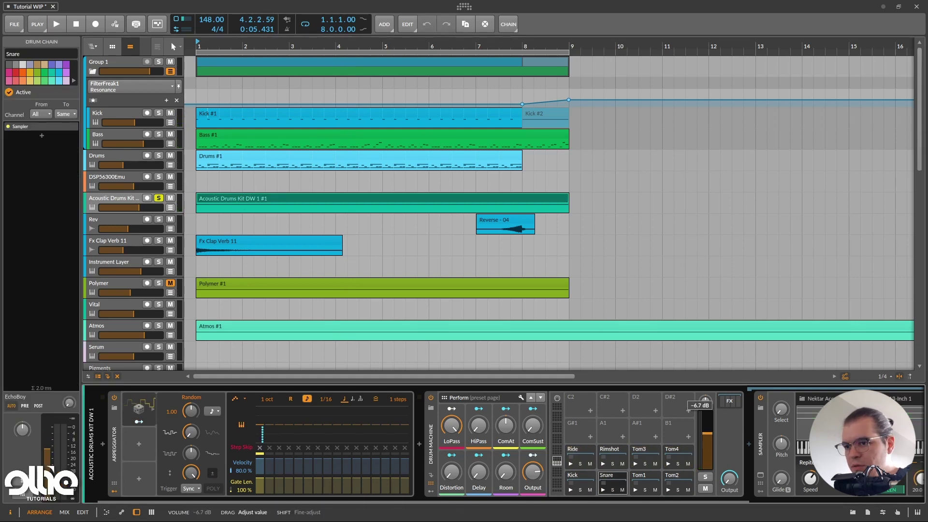
left_click(610, 455)
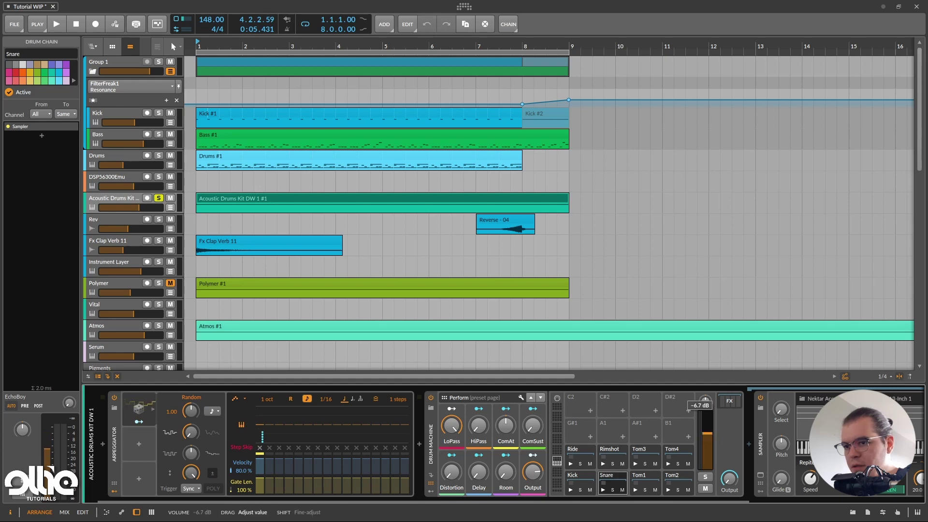
key("space")
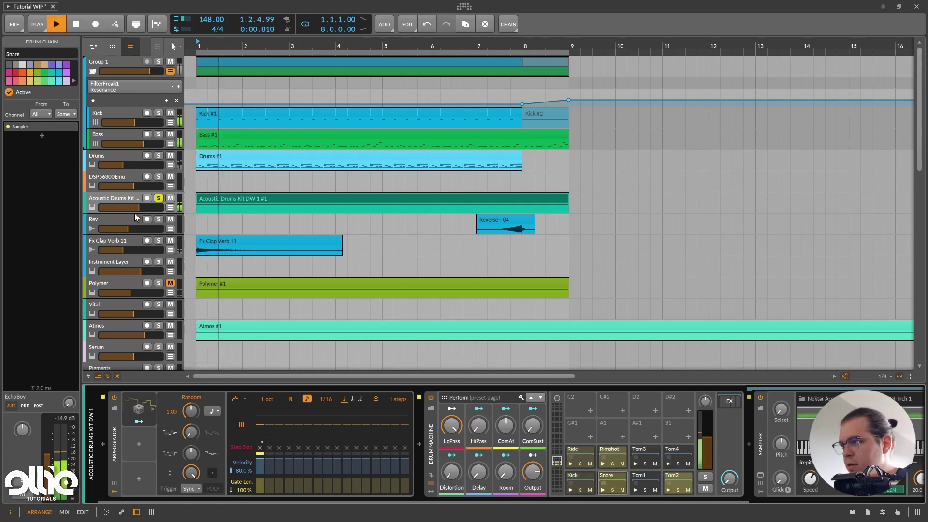
left_click_drag(139, 207, 149, 211)
Lower the Drum Machine's output volume and audition the quieter kit
key("space")
left_click(602, 485)
left_click_drag(705, 401, 706, 413)
left_click(611, 454)
key("space")
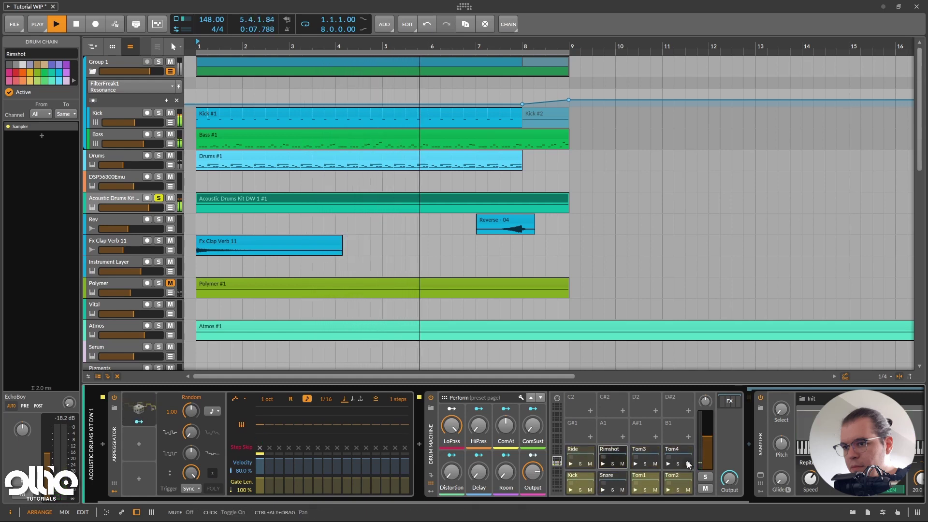
key("space")
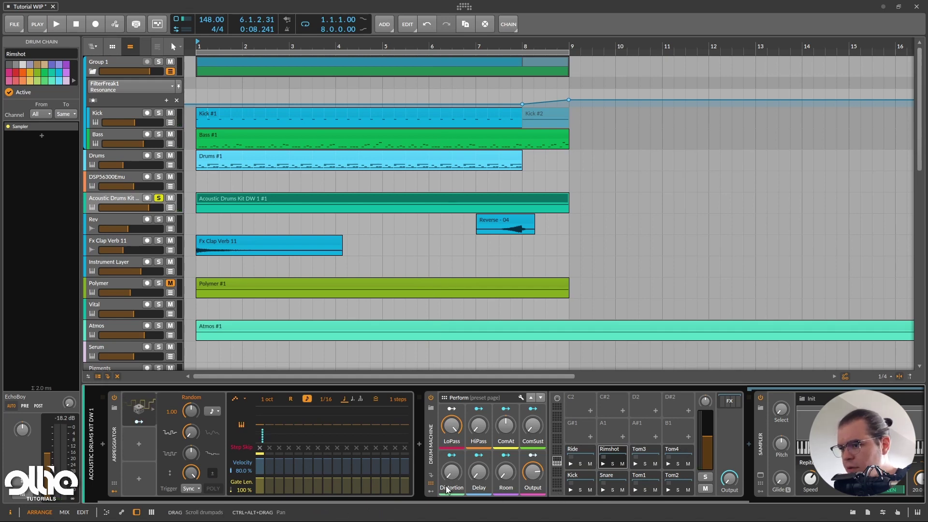
Raise the Drum Machine's Distortion to 56.5% and play the loop
mouse_move(456, 480)
left_mouse_down()
mouse_move(459, 471)
mouse_move(475, 478)
left_mouse_up()
key("space")
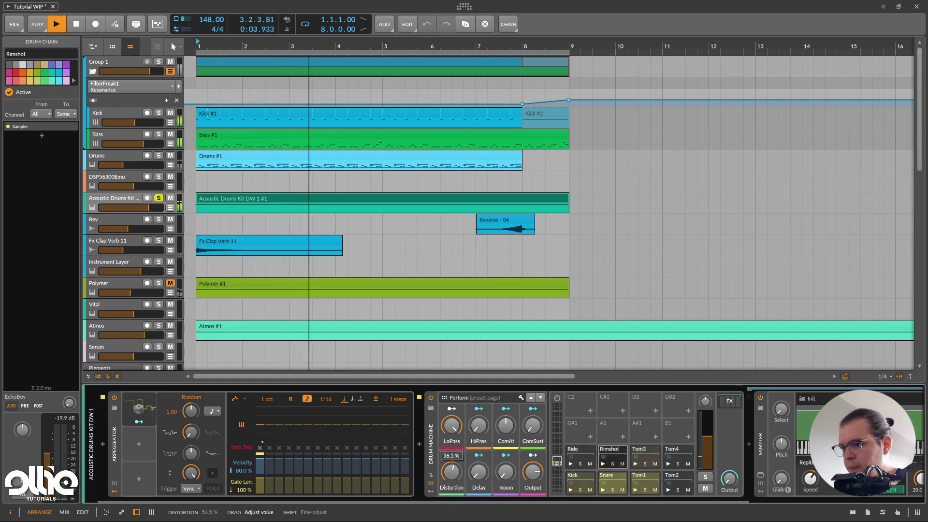
key("space")
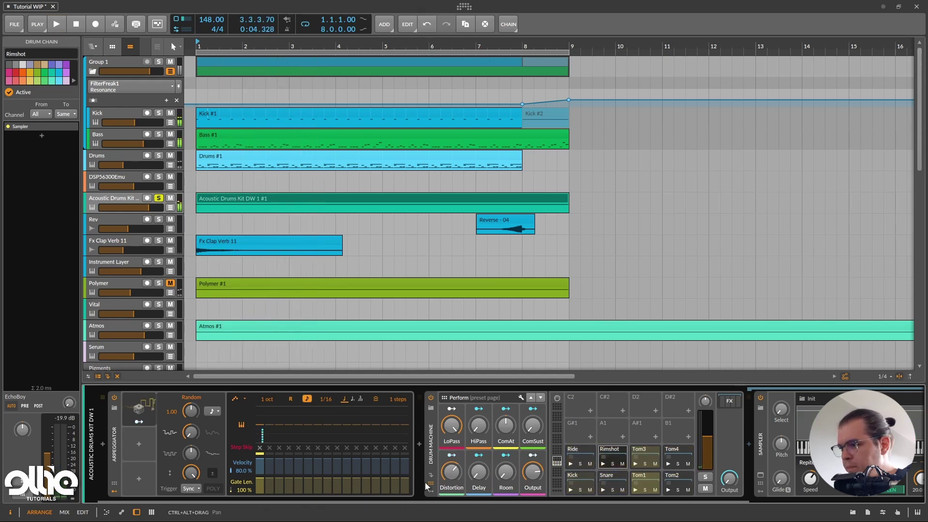
Add a Random modulator mapped to the Arpeggiator's Rate with a +1.000 amount
left_click(143, 455)
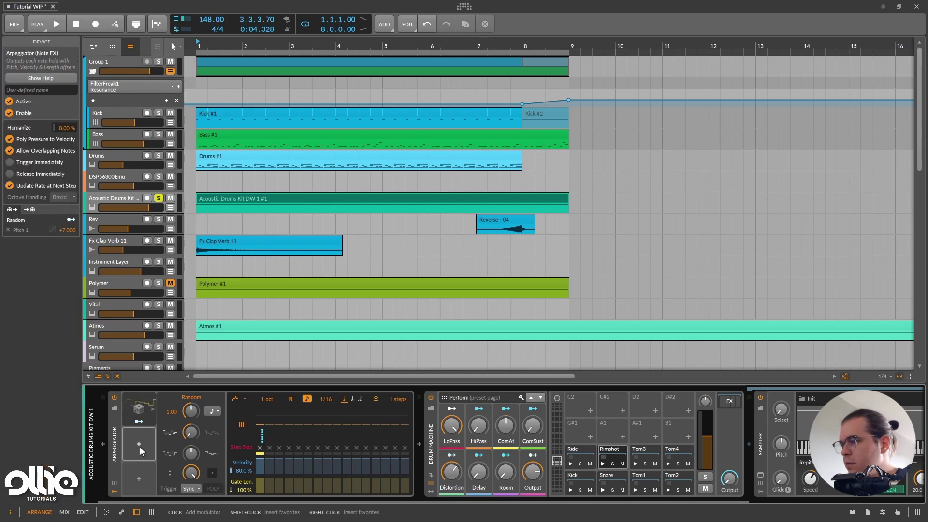
left_click(140, 446)
type("random")
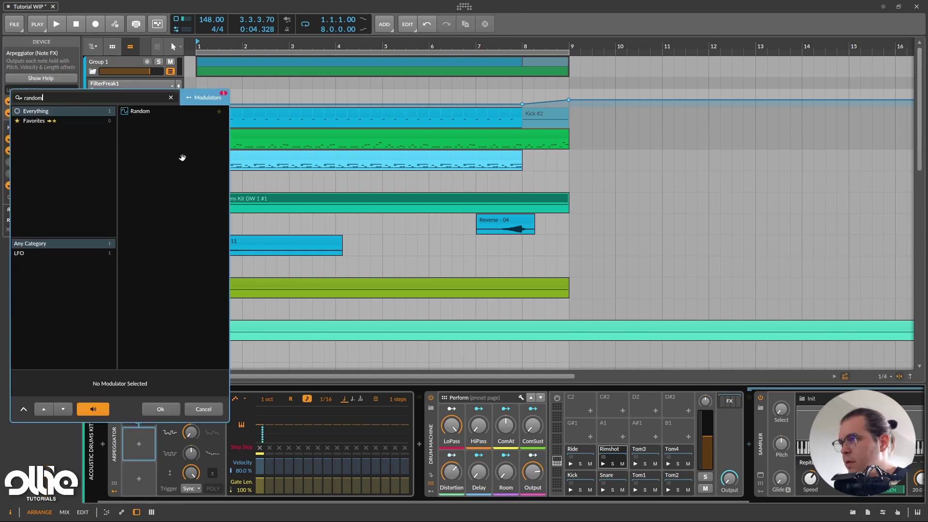
double_click(136, 110)
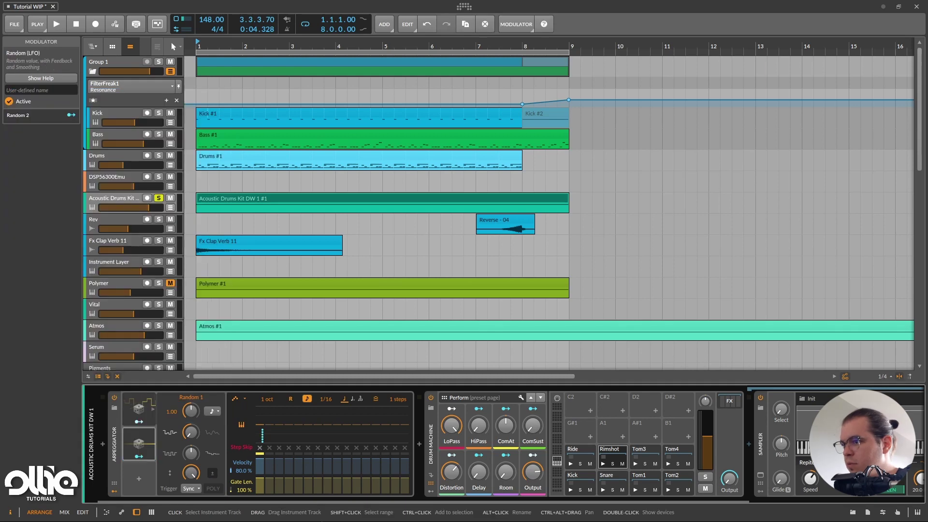
left_click_drag(325, 399, 326, 387)
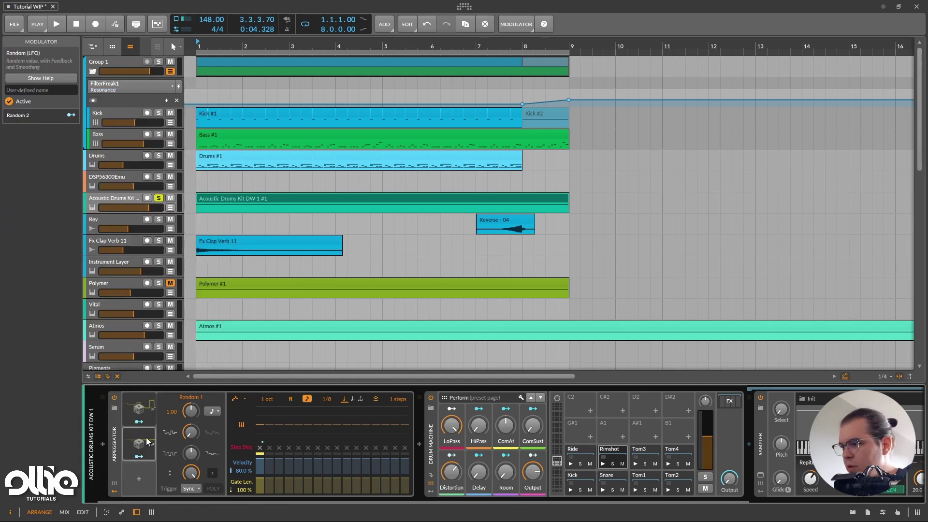
left_click(138, 457)
left_click_drag(327, 398, 327, 395)
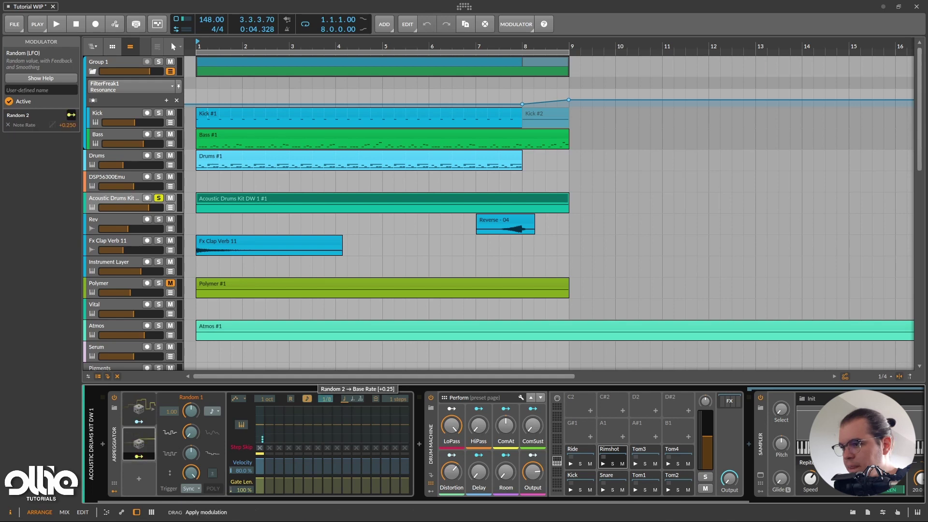
left_click(71, 126)
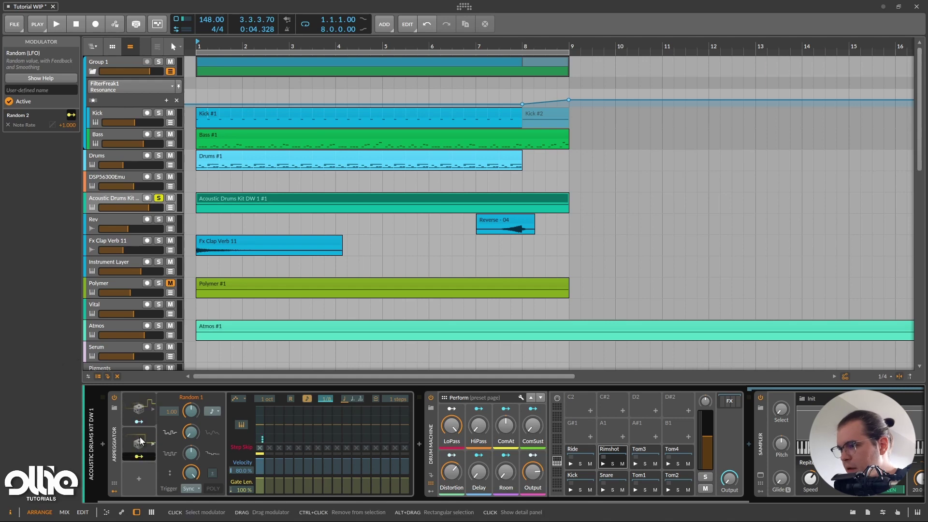
Set the arpeggiator rate to 8th notes and play the loop
left_click(212, 412)
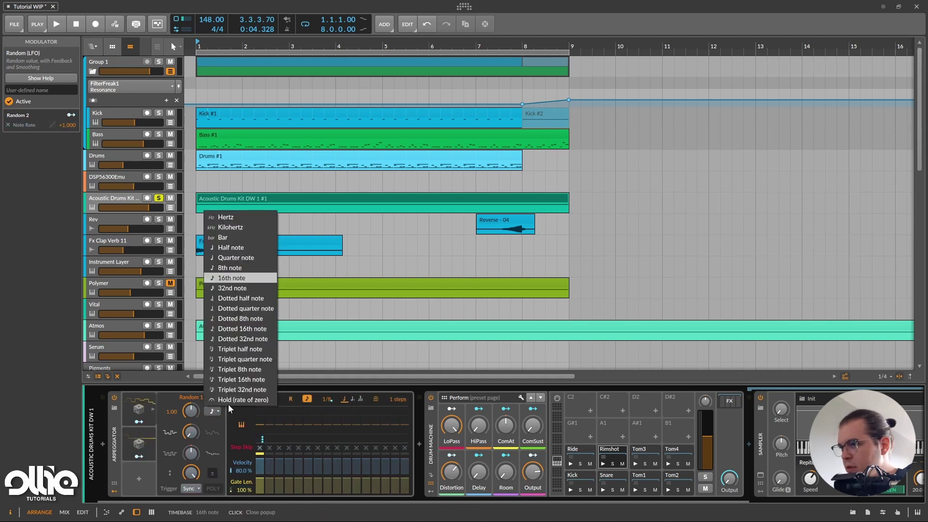
left_click(260, 269)
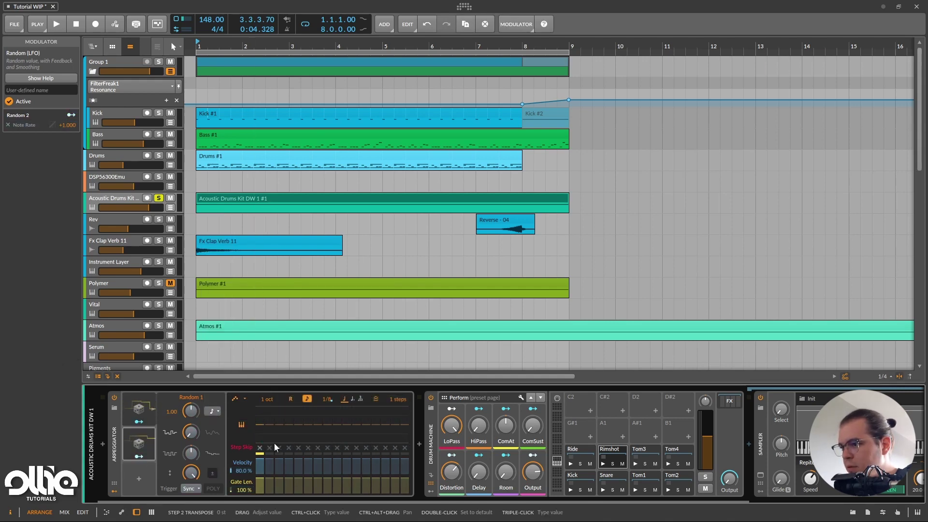
key("space")
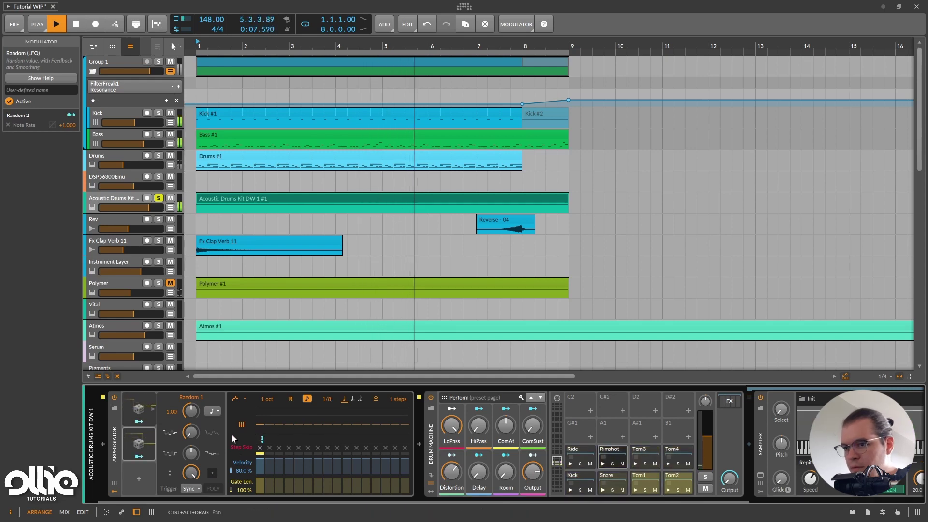
Stop playback and bounce the Acoustic Drums Kit clip in place to audio
left_click(429, 212)
key("space")
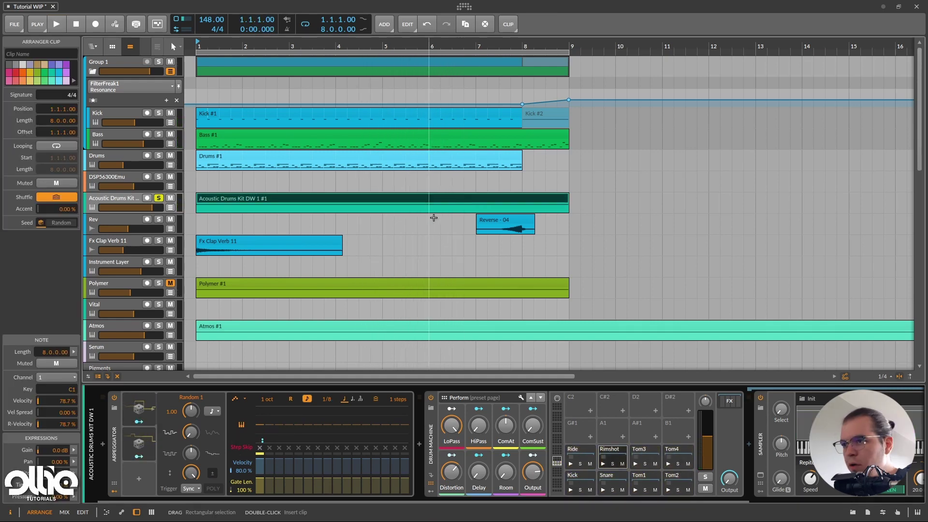
right_click(364, 198)
left_click(421, 367)
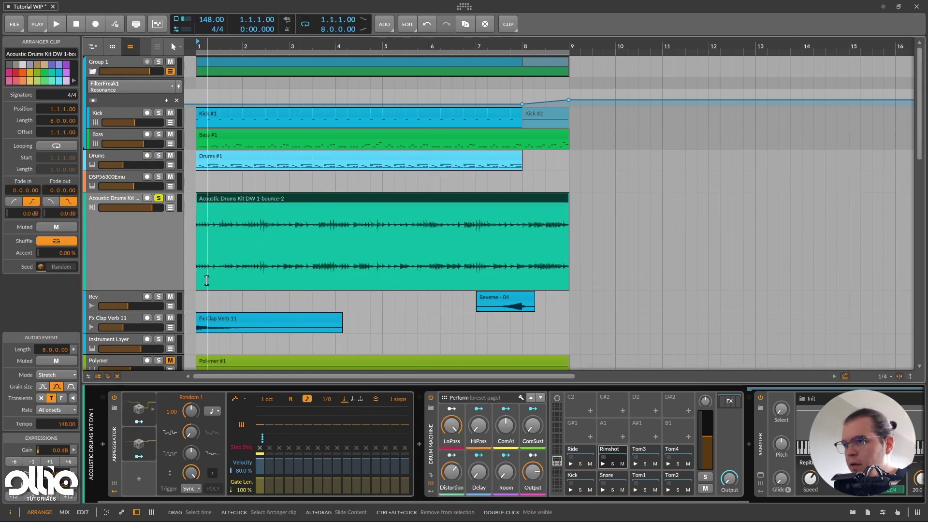
Zoom in and select a short range of the bounced waveform starting at 2.2.2.83
scroll(274, 265, "up", 10)
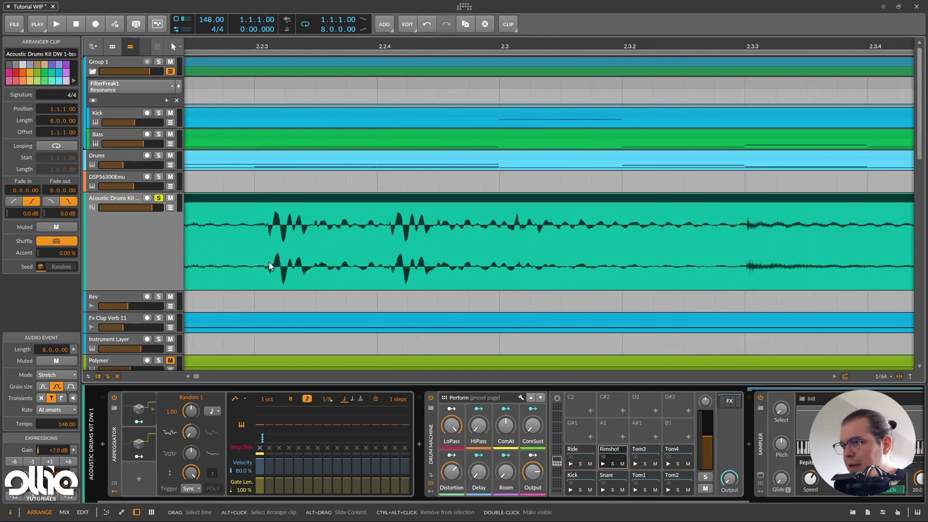
left_click(274, 265)
left_click_drag(270, 251, 467, 252)
left_click(244, 252)
left_click_drag(244, 251, 415, 251)
scroll(372, 244, "down", 10)
Add a Compressor after the Drum Machine with its ratio at Infinity:1
left_click(452, 428)
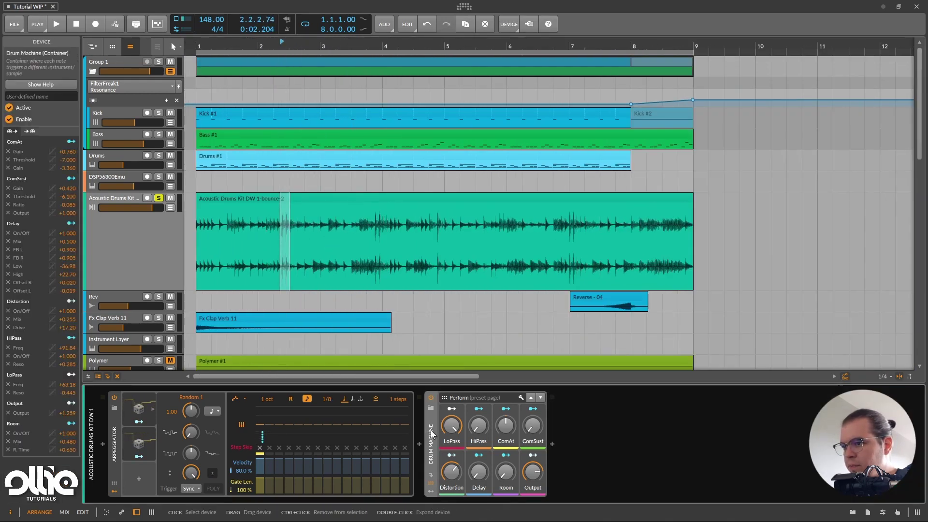
left_click(553, 438)
type("comp")
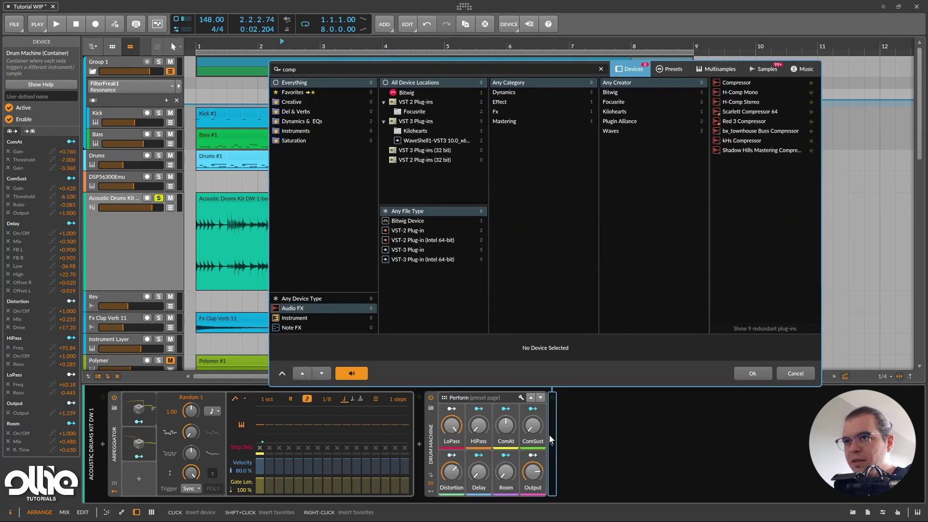
double_click(736, 84)
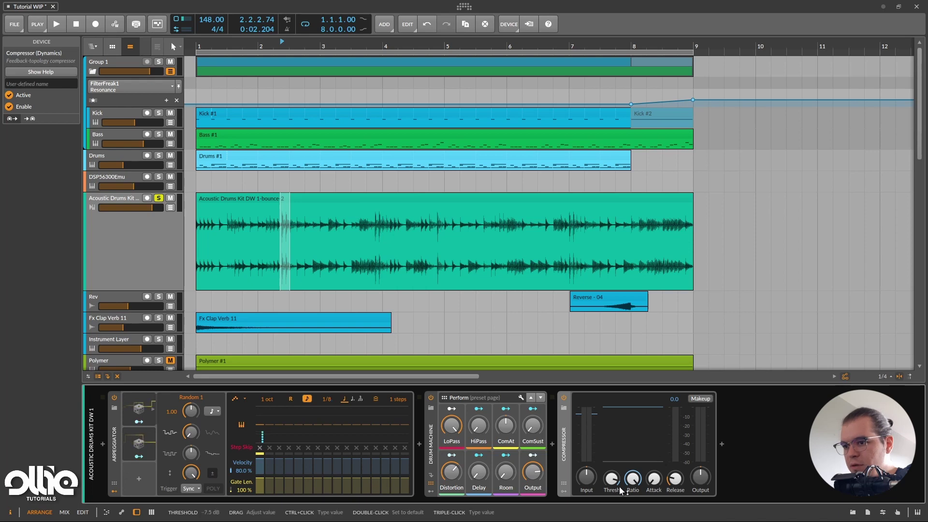
left_click_drag(633, 480, 633, 464)
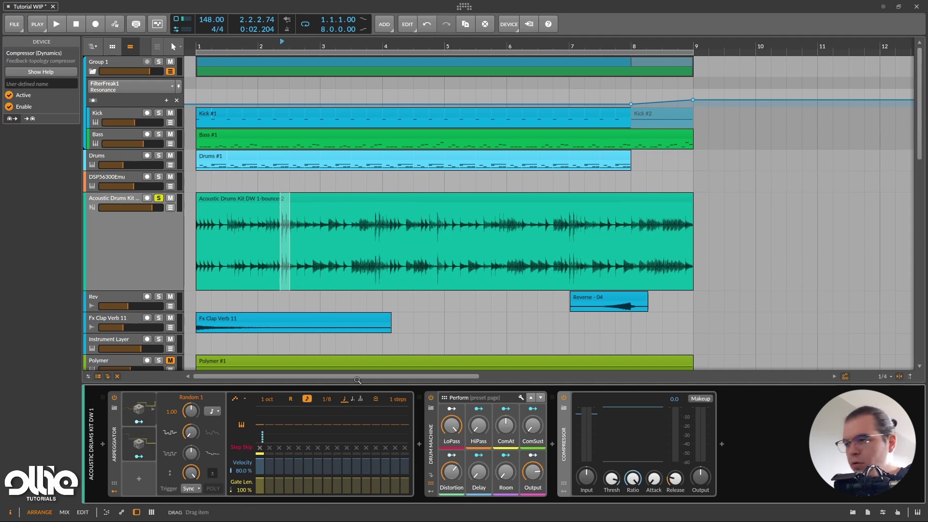
Audition the range 2.2.2 to 2.4.1 while lowering the compressor threshold
left_click(273, 305)
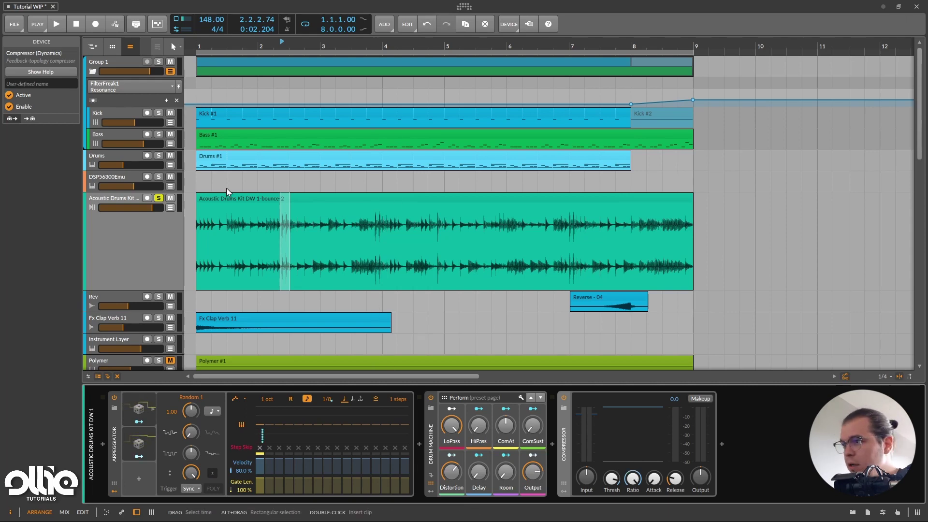
key("plus")
left_click_drag(322, 235, 271, 237)
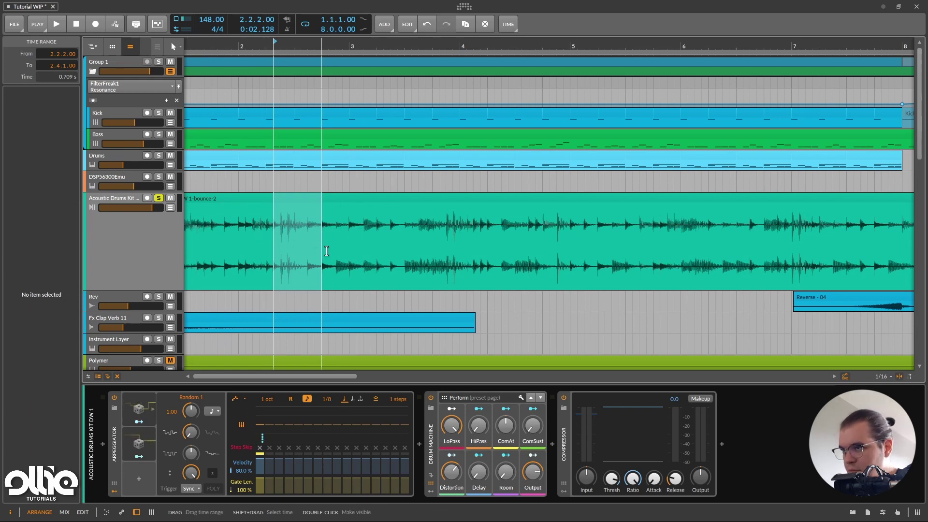
key("minus")
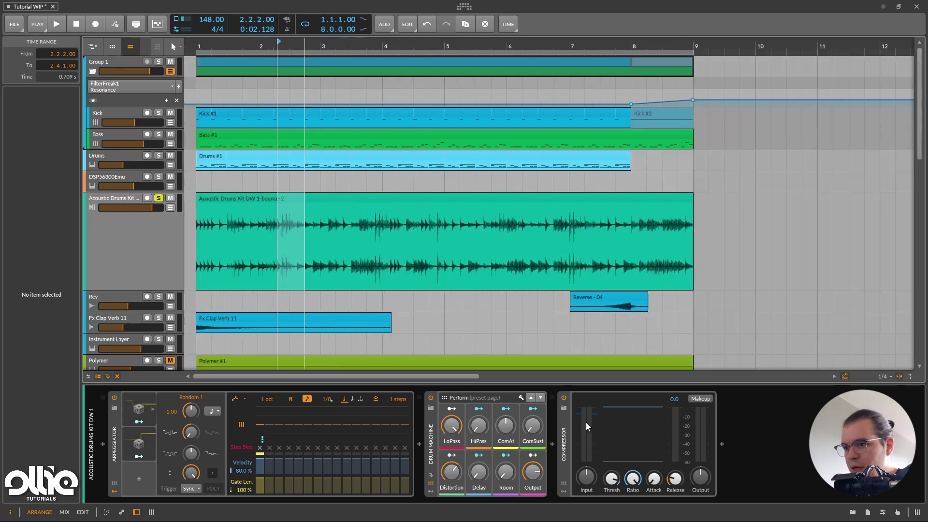
key("space")
left_click_drag(596, 414, 596, 424)
key("space")
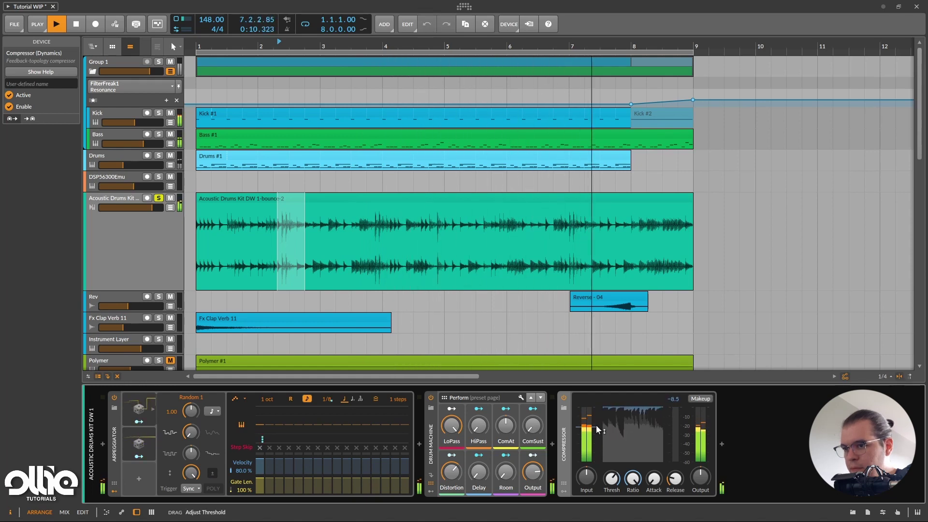
key("space")
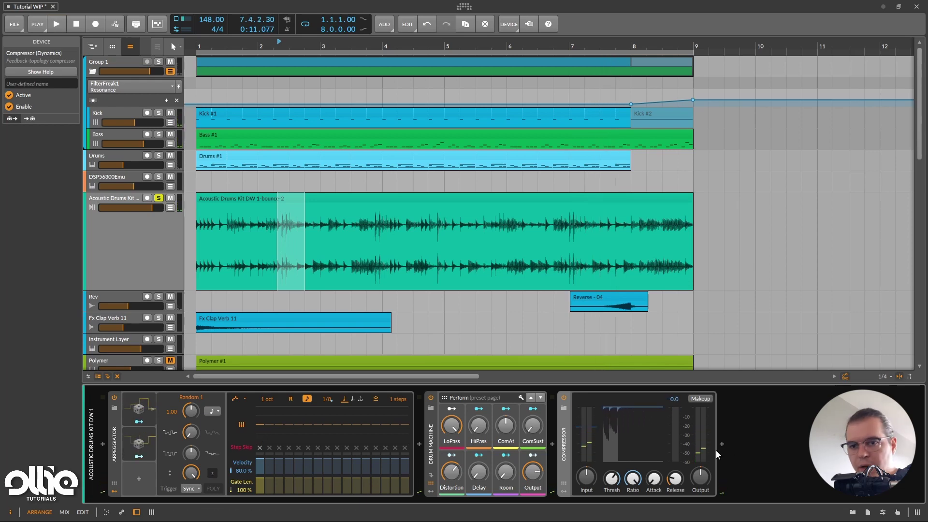
Insert an EQ+ after the Compressor and briefly play the loop to hear it
left_click(721, 444)
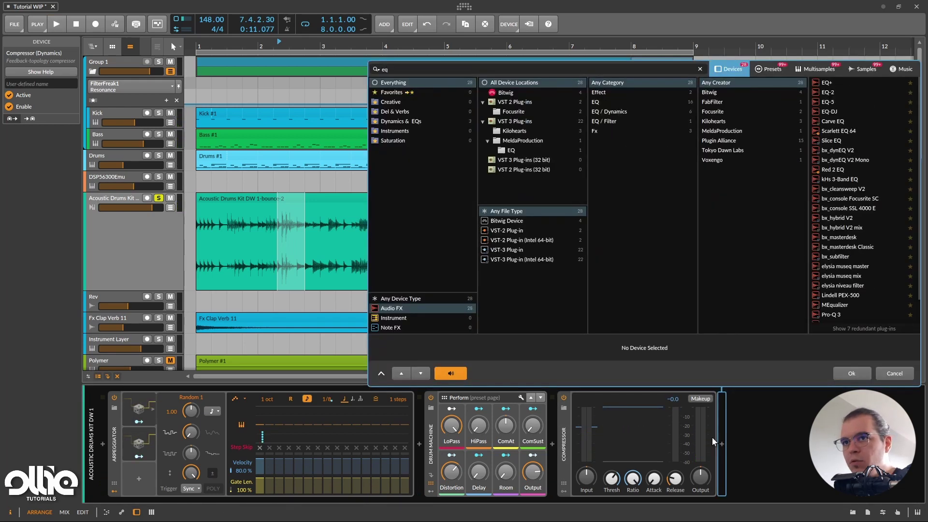
double_click(836, 82)
key("space")
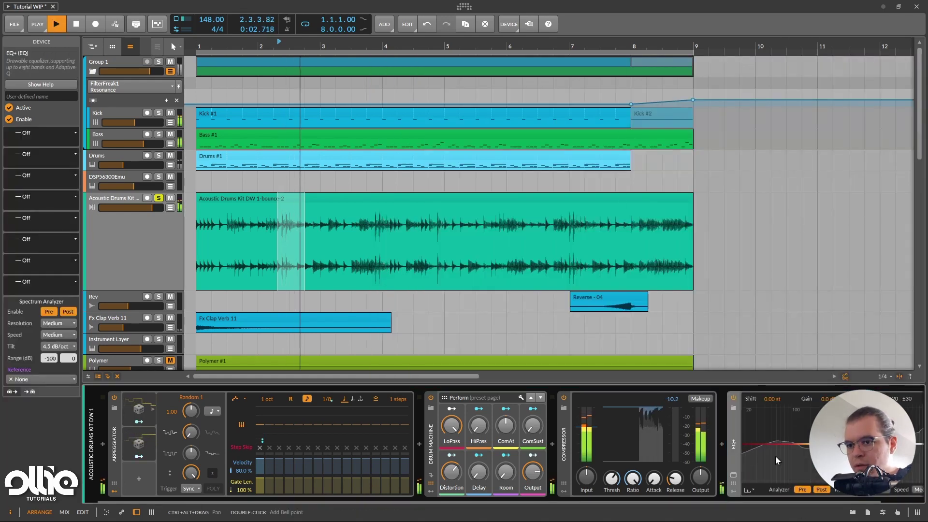
key("space")
Add an EQ+ band set to Low-shelf at about 71 Hz, -3.5 dB, and audition it
double_click(758, 450)
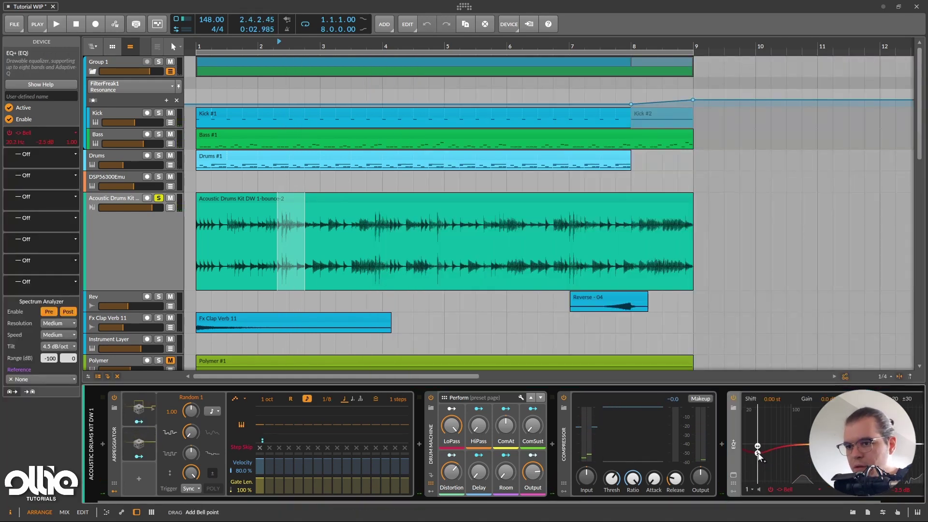
left_click_drag(760, 452, 765, 450)
left_click(782, 490)
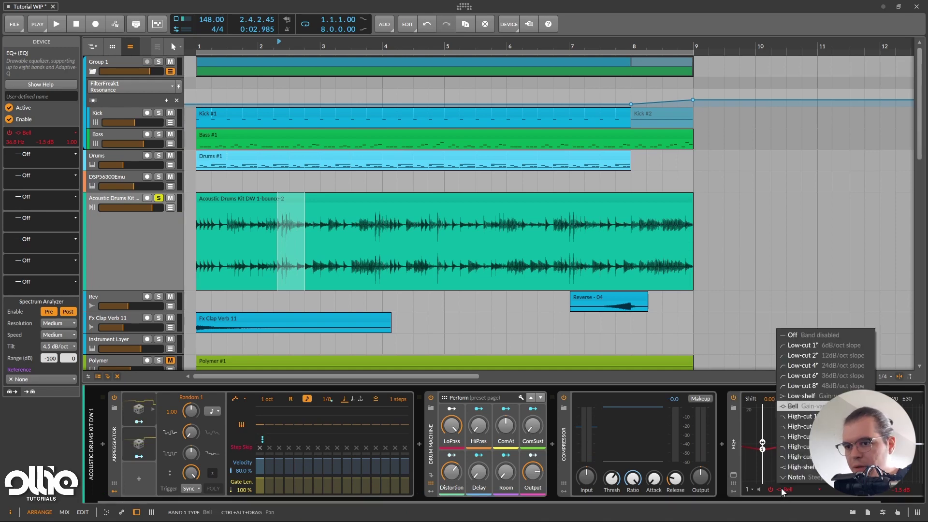
left_click(839, 395)
left_click_drag(763, 450, 786, 459)
key("space")
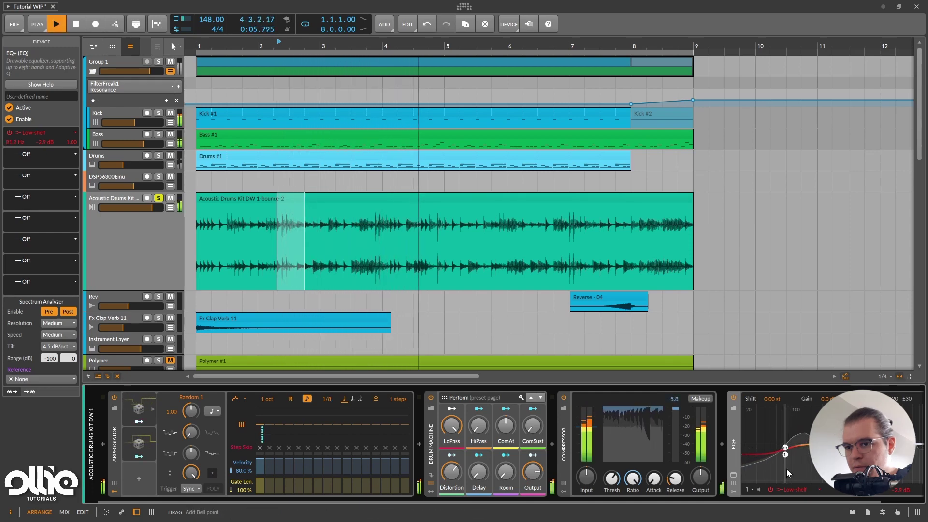
key("space")
left_click(367, 245)
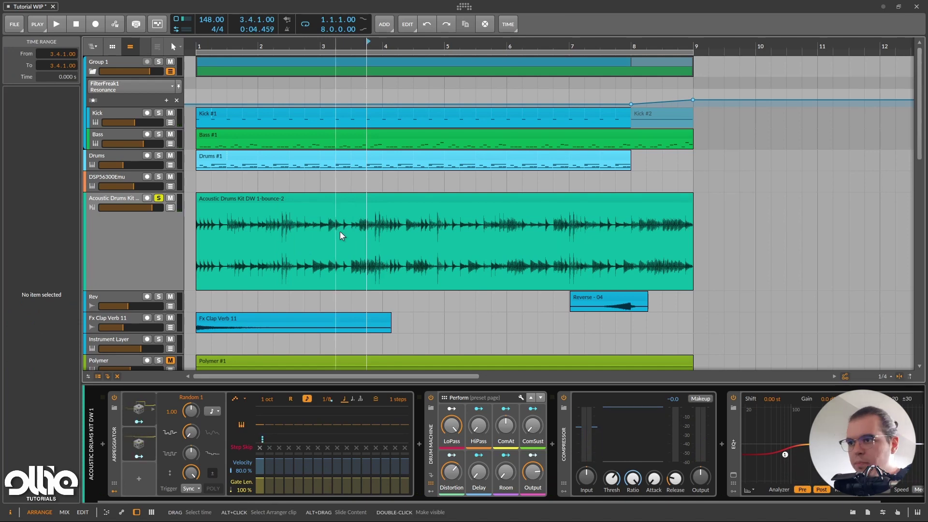
Select bars 8 to 9.2, then copy the Acoustic Drums clip to bar 12 and play from bar 13
scroll(319, 233, "down", 2)
left_click_drag(441, 180, 485, 180)
left_click(248, 202)
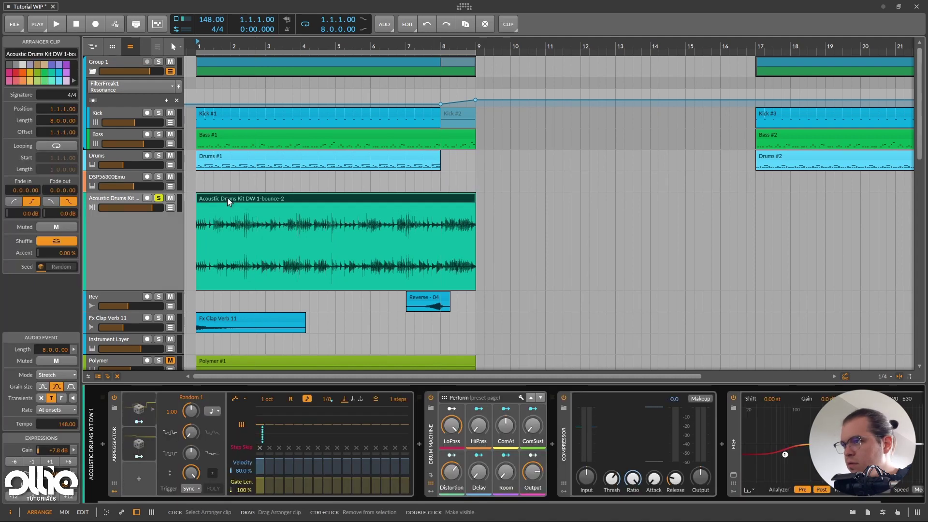
left_click_drag(230, 203, 614, 226)
left_click(614, 225)
key("space")
Play back the newly cut slices and select a one-sixteenth slice of the copied loop
scroll(528, 222, "up", 5)
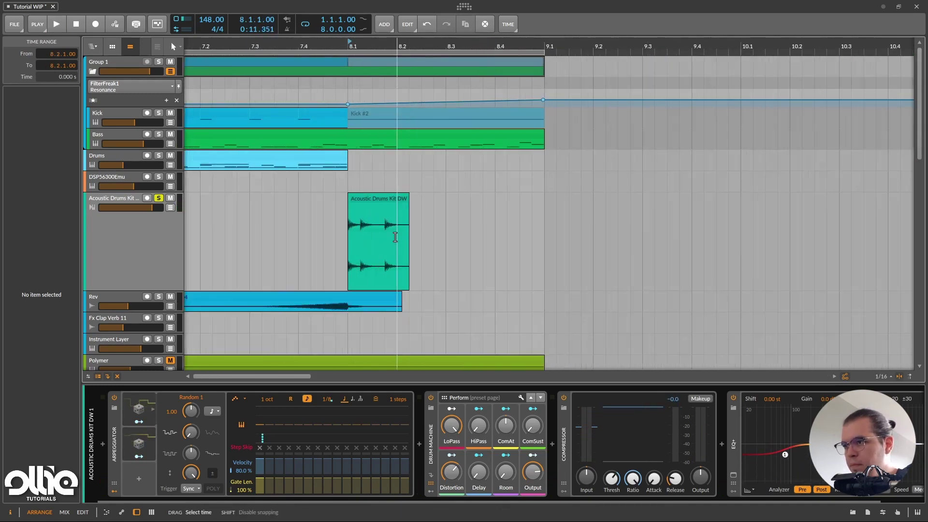
scroll(493, 252, "up", 3)
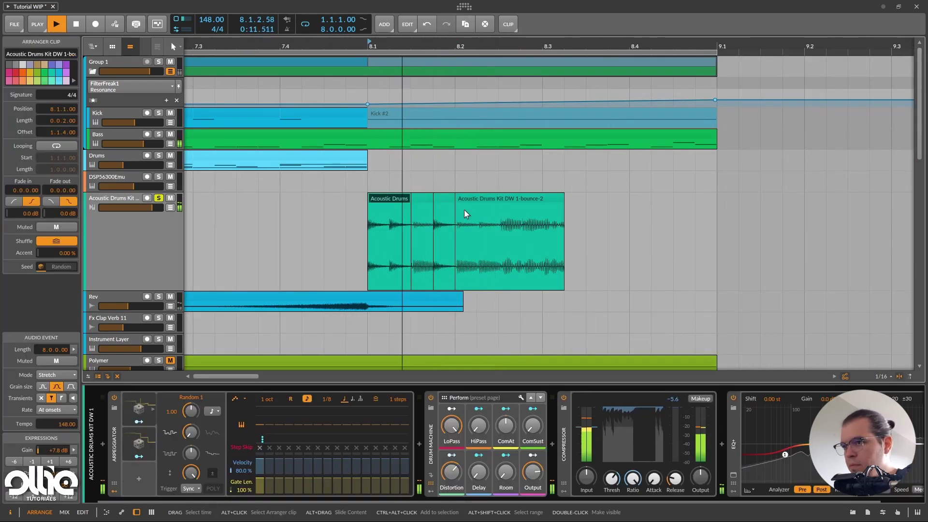
scroll(410, 272, "up", 3)
key("space")
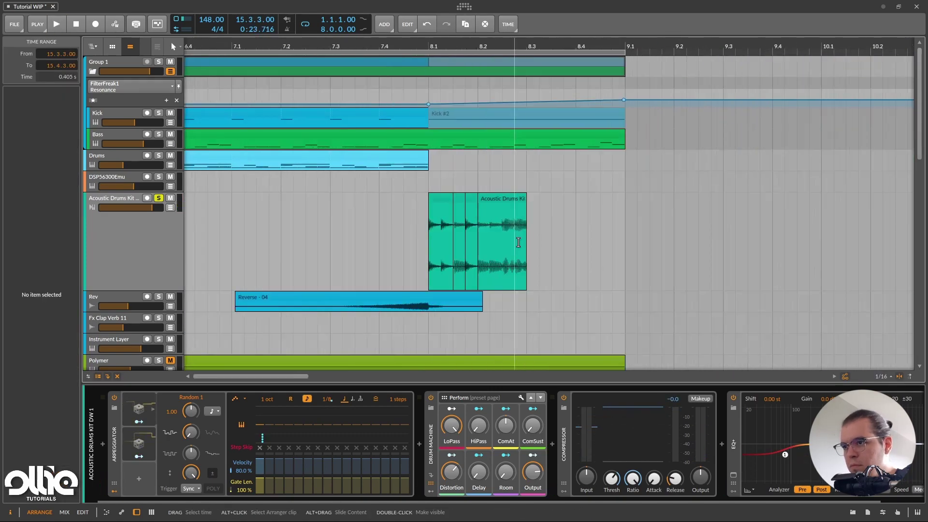
scroll(545, 203, "up", 2)
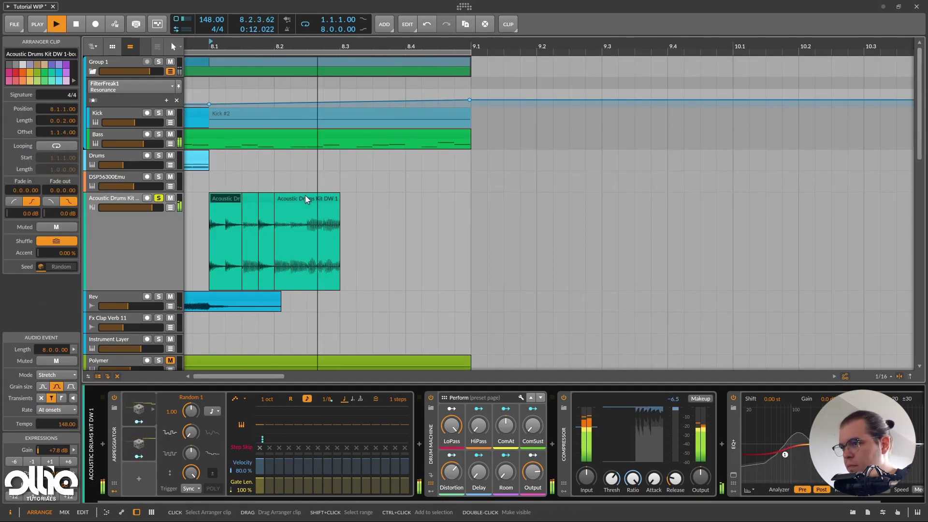
scroll(328, 194, "right", 10)
left_click_drag(463, 194, 480, 193)
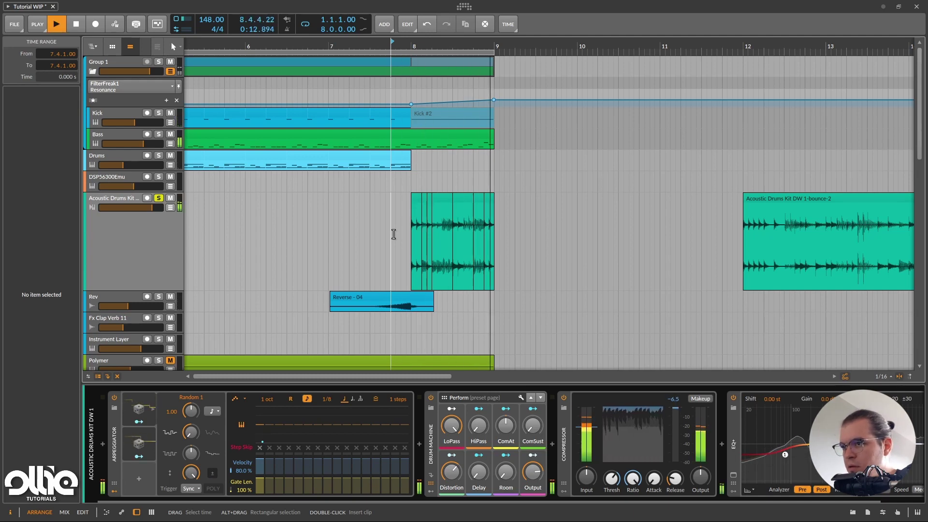
key("space")
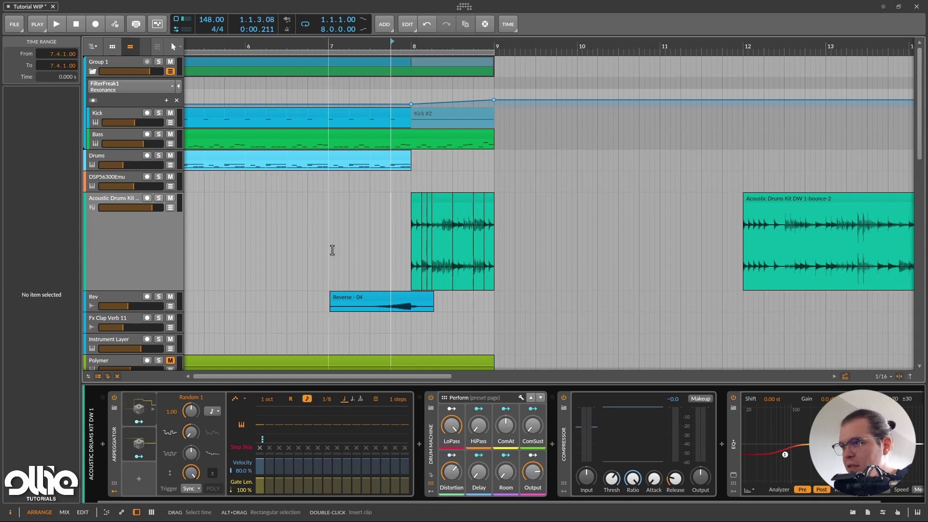
left_click(309, 244)
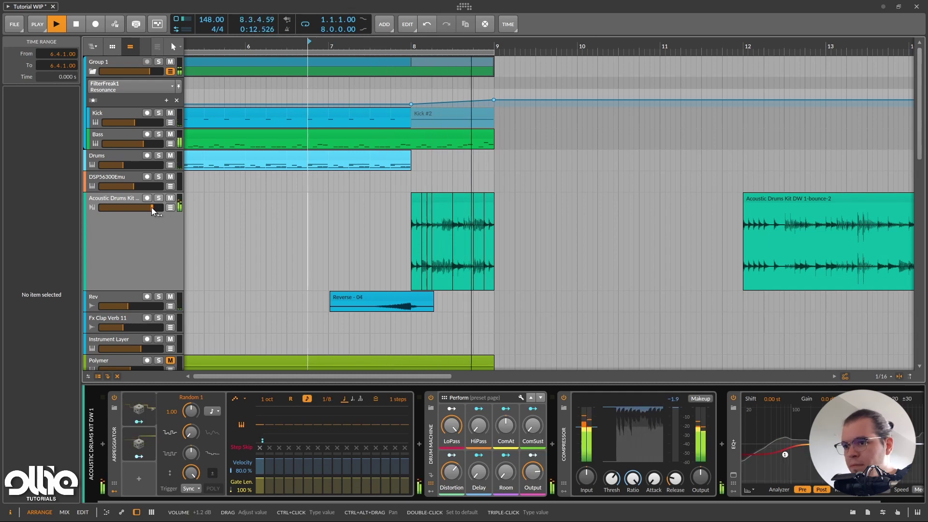
scroll(471, 199, "up", 3)
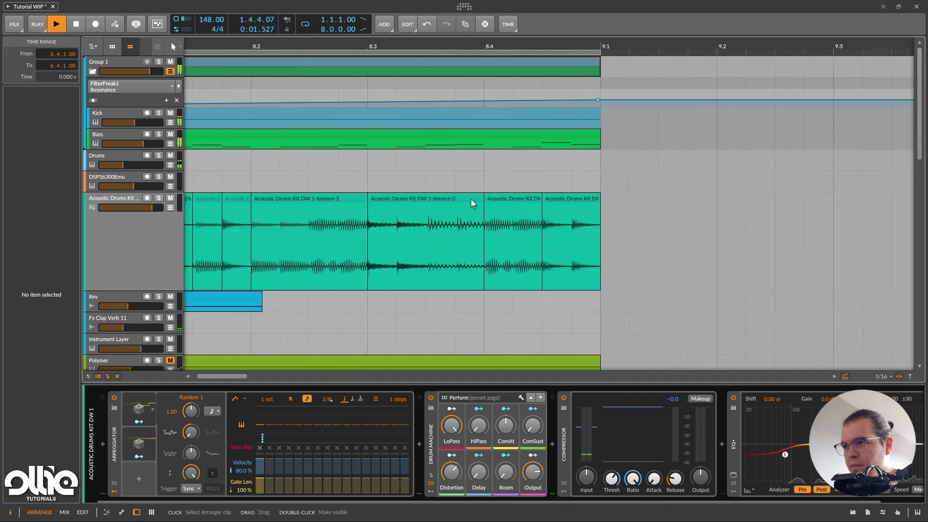
scroll(471, 199, "down", 4)
scroll(471, 199, "up", 2)
scroll(448, 199, "up", 2)
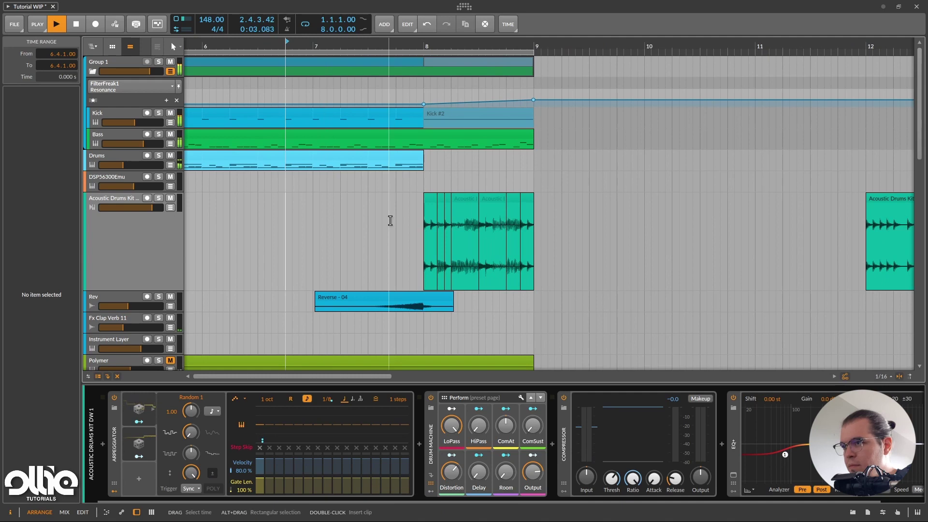
left_click(315, 219)
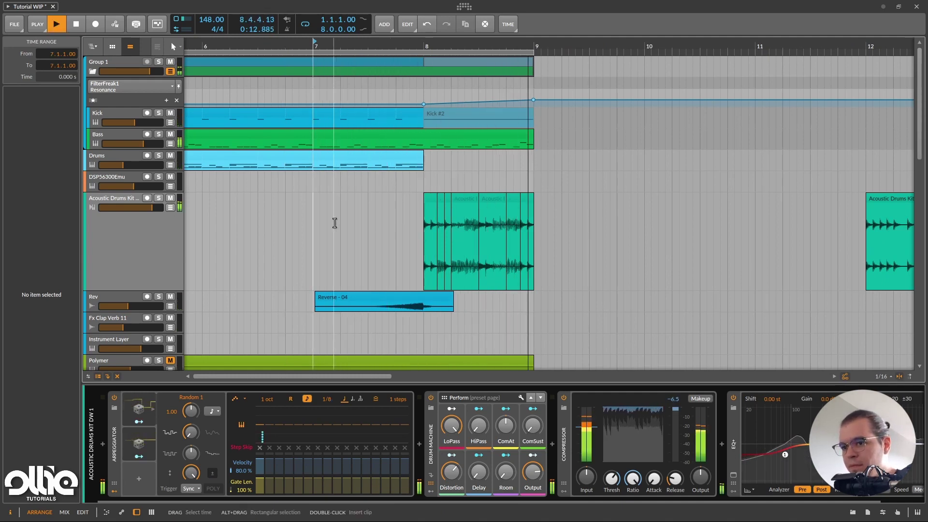
scroll(332, 222, "down", 5)
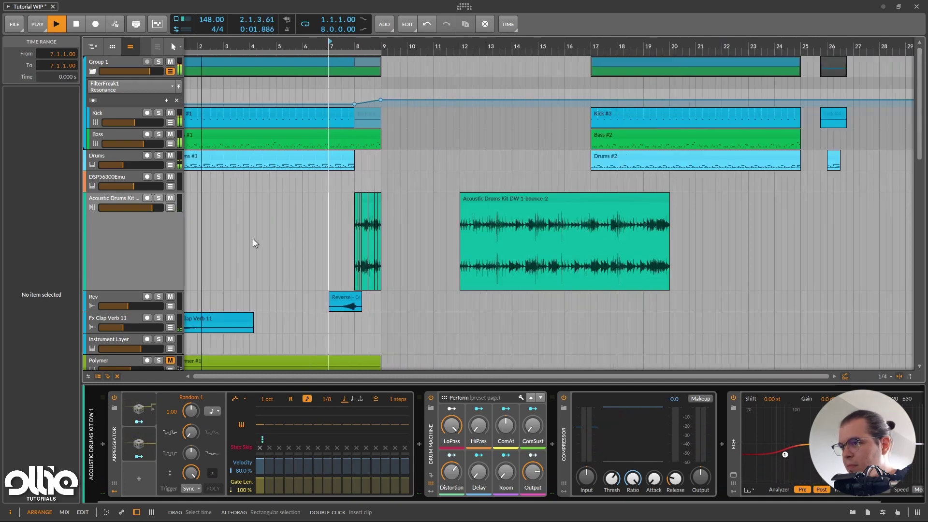